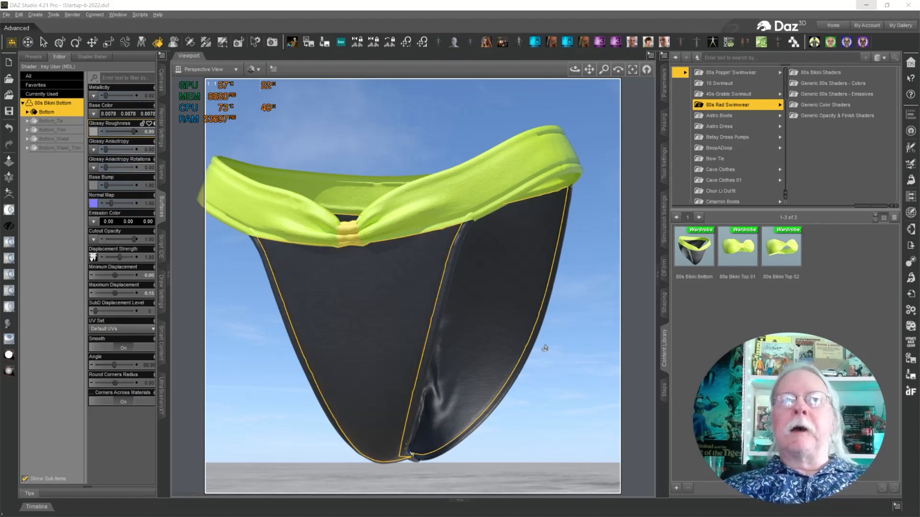
Switch to Photoshop with the 80s Rad SwimwearUVs.psd texture document open.
{"action": "key", "text": "alt+Tab"}
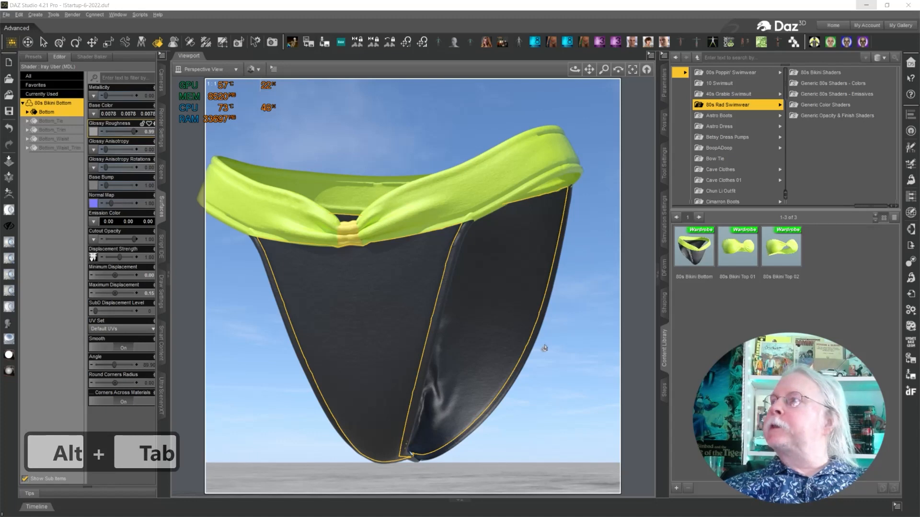
{"action": "key", "text": "alt+Tab"}
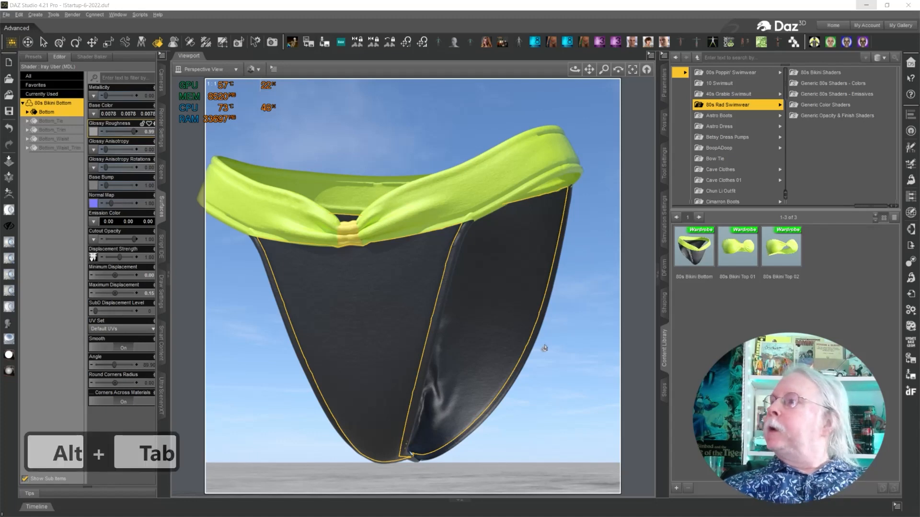
{"action": "key", "text": "alt+Tab"}
{"action": "key", "text": "alt+Tab"}
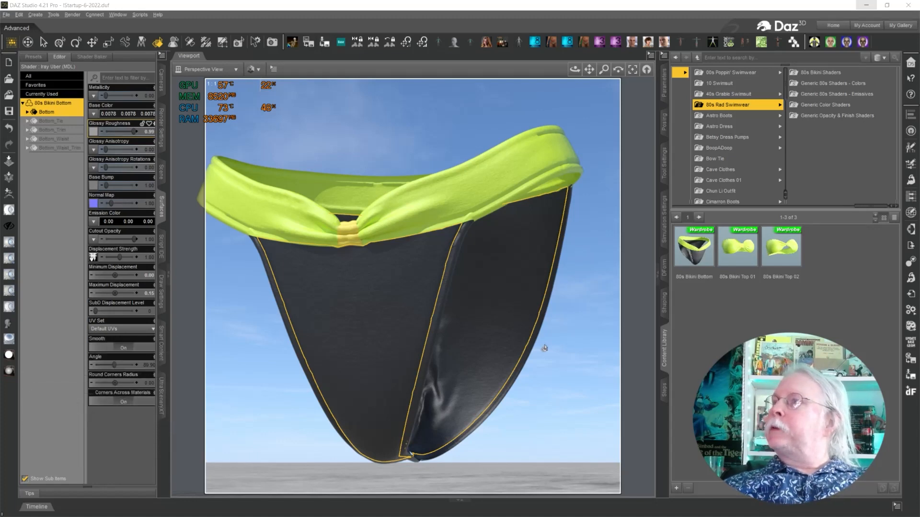
{"action": "key", "text": "alt+Tab"}
{"action": "key", "text": "alt+Tab"}
{"action": "key", "text": "alt+Tab"}
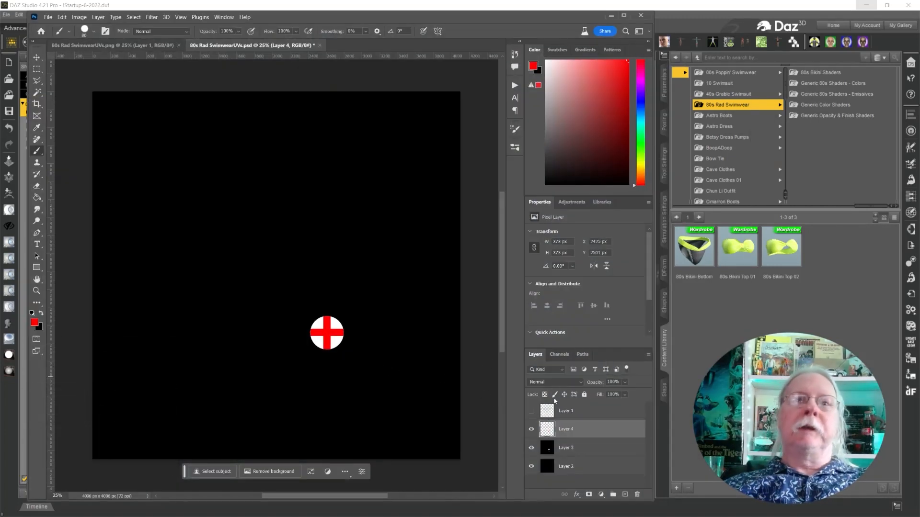
Examine the UV template, red cross and white circle by toggling Layer 1 and Layer 4 visibility, and return to DAZ Studio.
{"action": "left_click", "coordinate": [531, 411]}
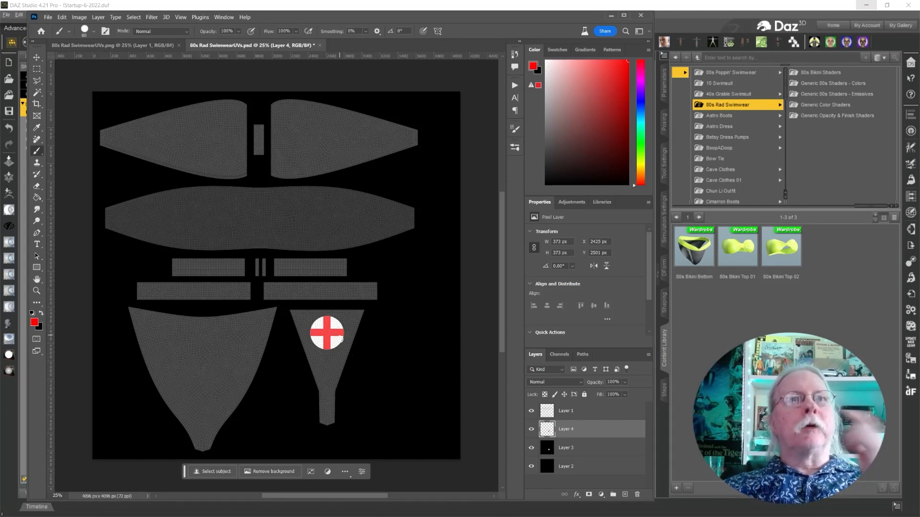
{"action": "left_click", "coordinate": [531, 429]}
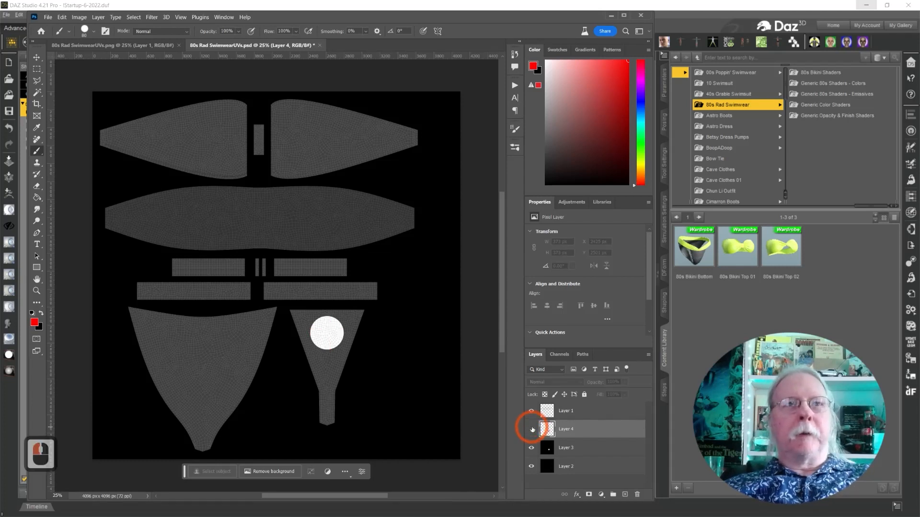
{"action": "left_click", "coordinate": [531, 429]}
{"action": "left_click", "coordinate": [531, 410]}
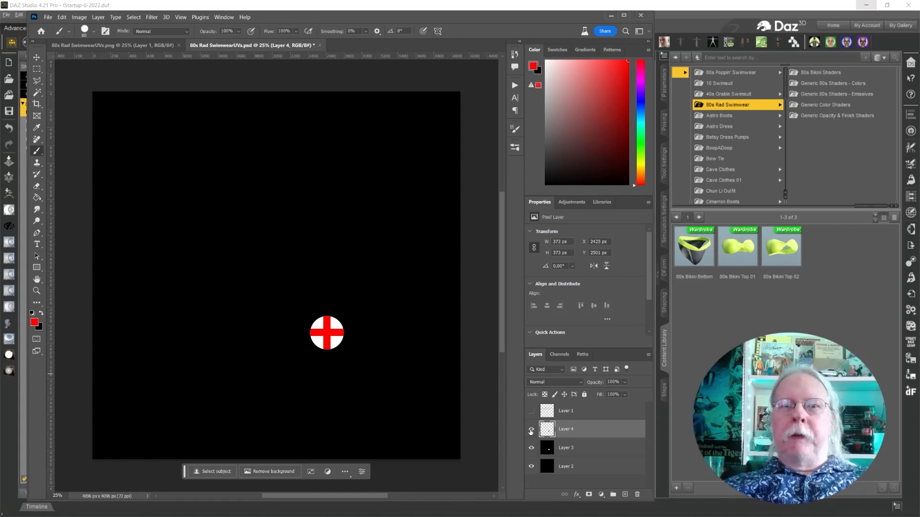
{"action": "left_click", "coordinate": [531, 429]}
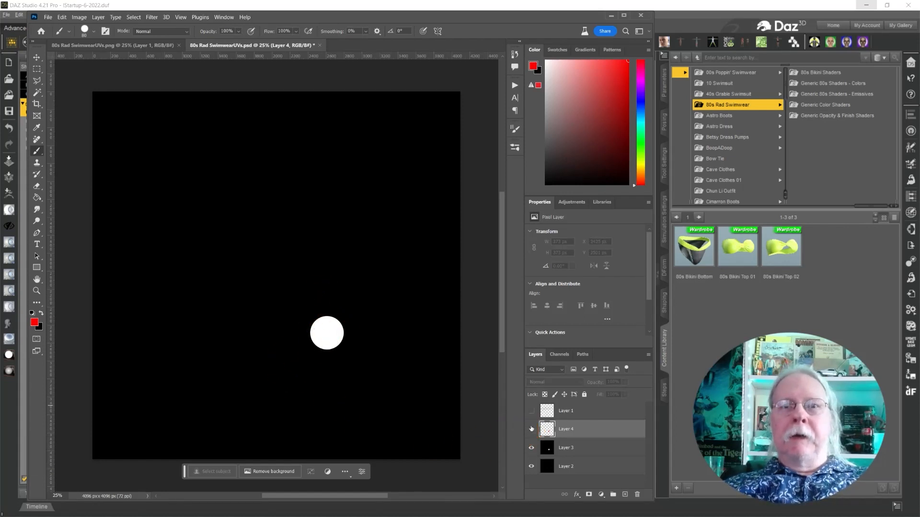
{"action": "left_click", "coordinate": [530, 429]}
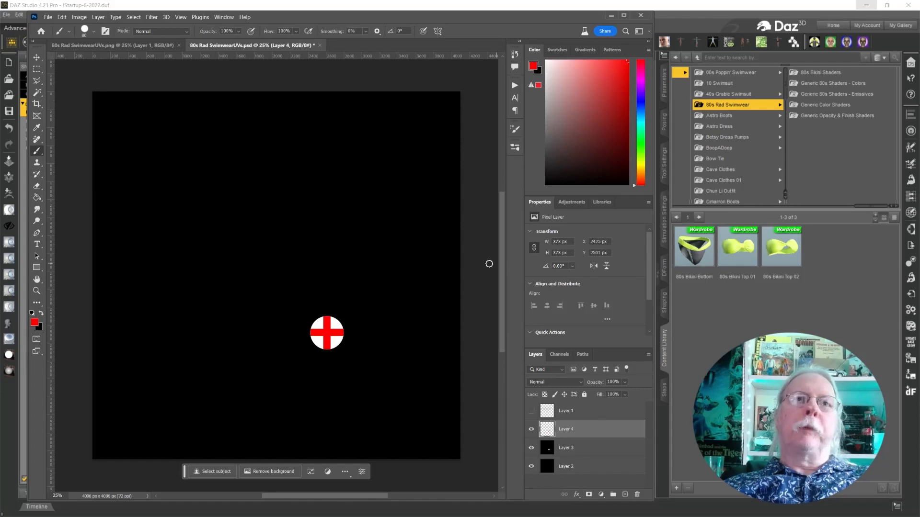
{"action": "left_click", "coordinate": [611, 17]}
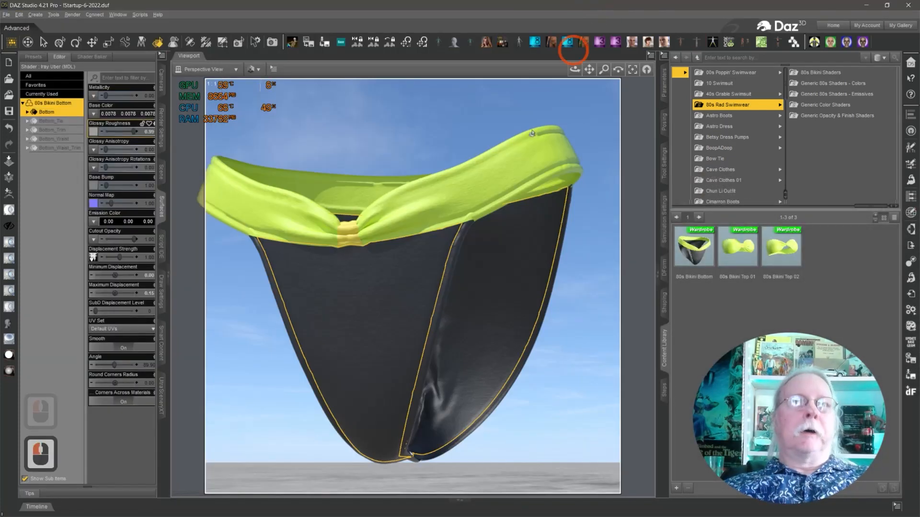
Set the Base Color of the bikini's Bottom surface to white (255, 255, 255).
{"action": "left_click", "coordinate": [363, 335]}
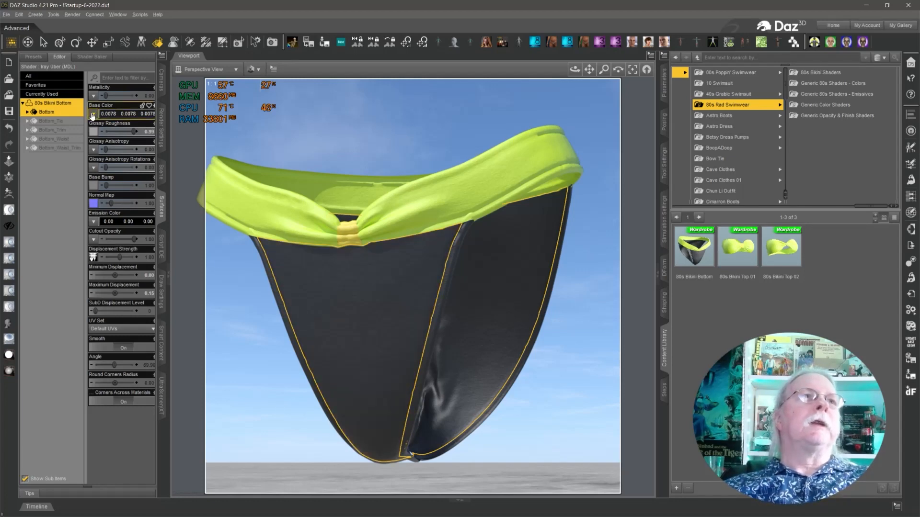
{"action": "left_click", "coordinate": [141, 116]}
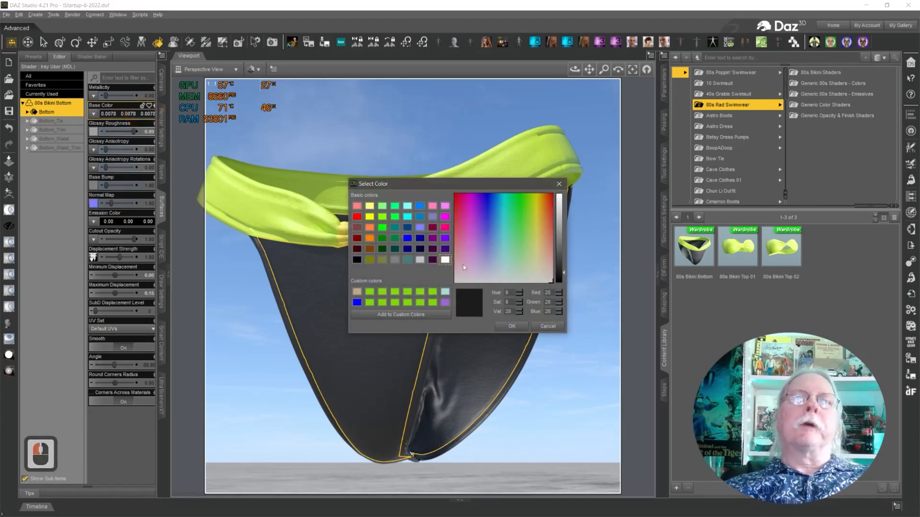
{"action": "left_click", "coordinate": [445, 260]}
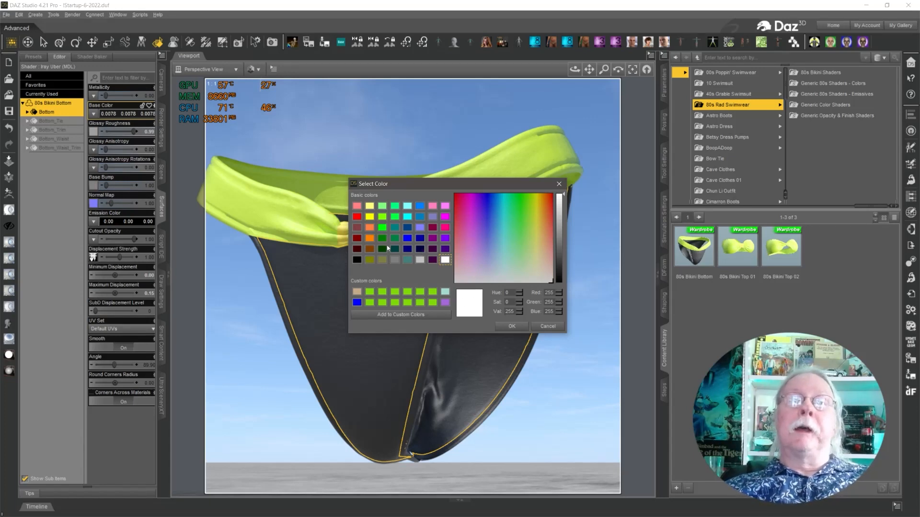
{"action": "left_click", "coordinate": [512, 326]}
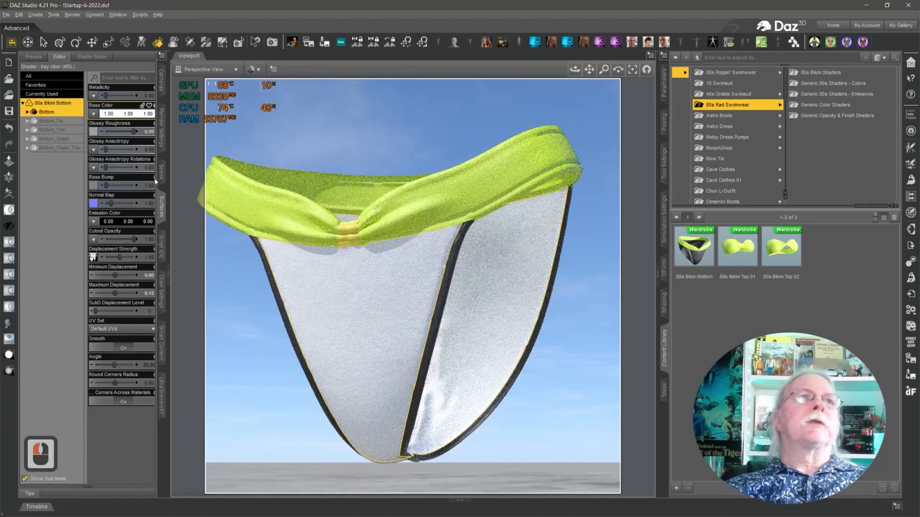
Start a layered image for the Bottom surface's Base Color and load 80s Rad Swimwear Red Cross.jpg into its layer.
{"action": "left_click", "coordinate": [94, 114]}
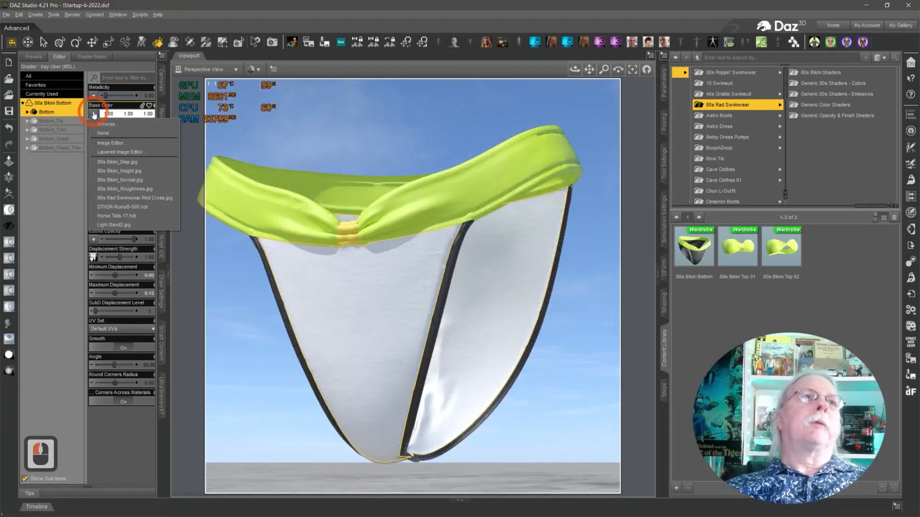
{"action": "left_click", "coordinate": [120, 152]}
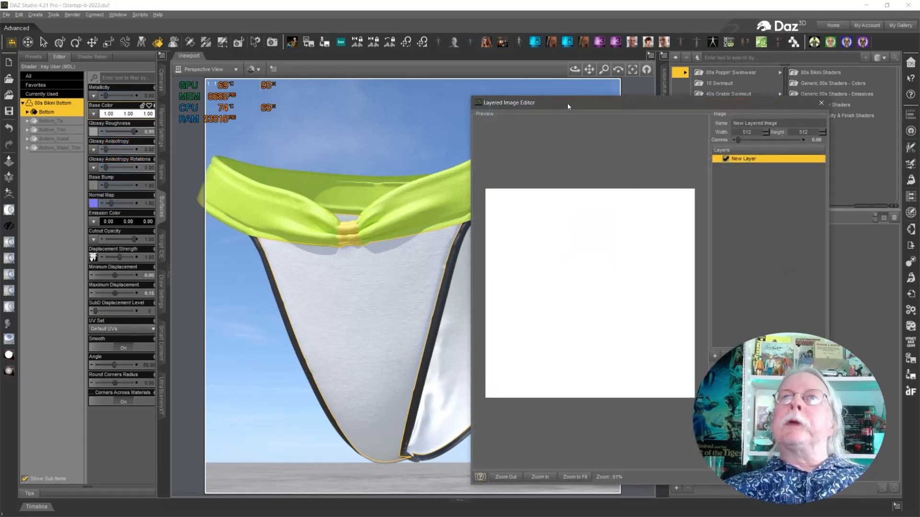
{"action": "left_click_drag", "start_coordinate": [568, 103], "coordinate": [350, 78]}
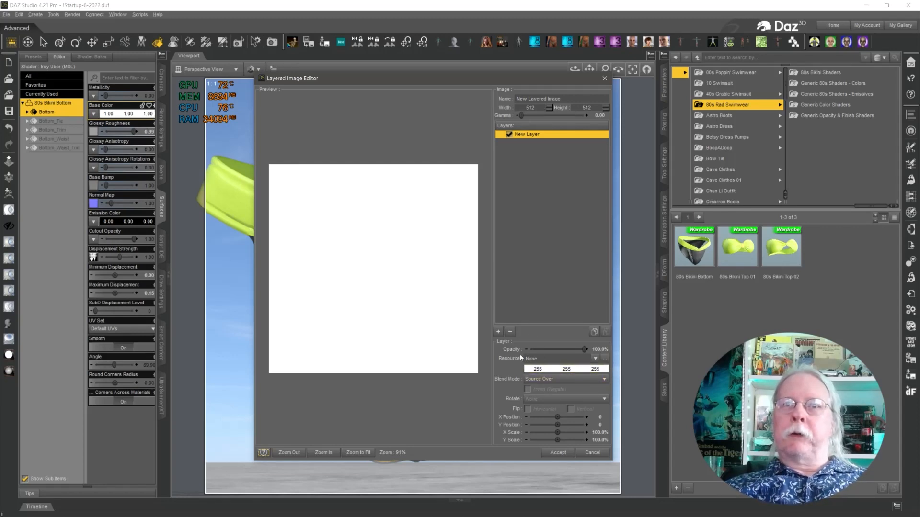
{"action": "left_click", "coordinate": [604, 359]}
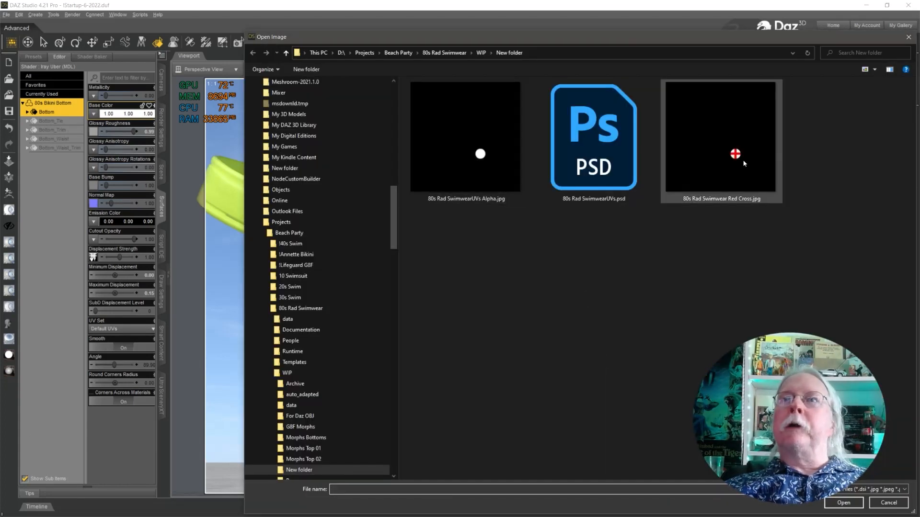
{"action": "left_click", "coordinate": [744, 164]}
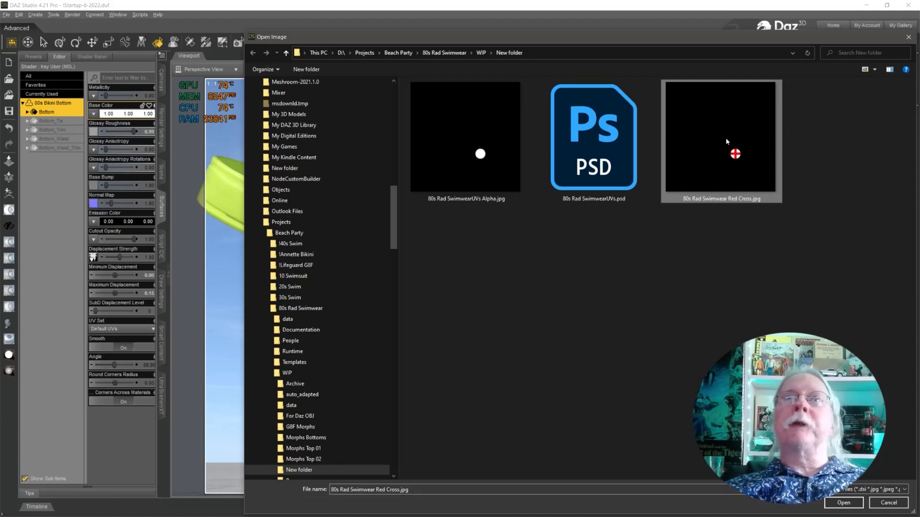
{"action": "left_click", "coordinate": [843, 503]}
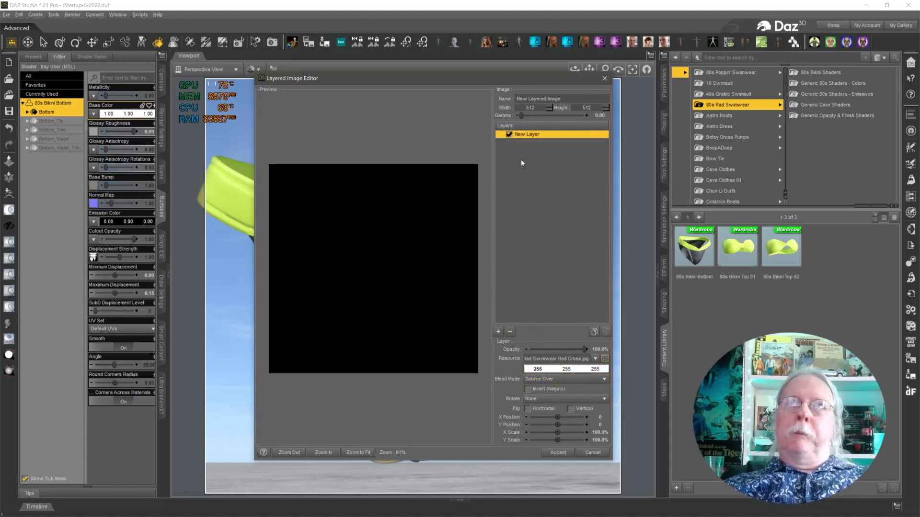
Set the layered image's size to 4096 by 4096 and fit the whole image in the preview.
{"action": "left_click", "coordinate": [540, 107]}
{"action": "double_click", "coordinate": [541, 107]}
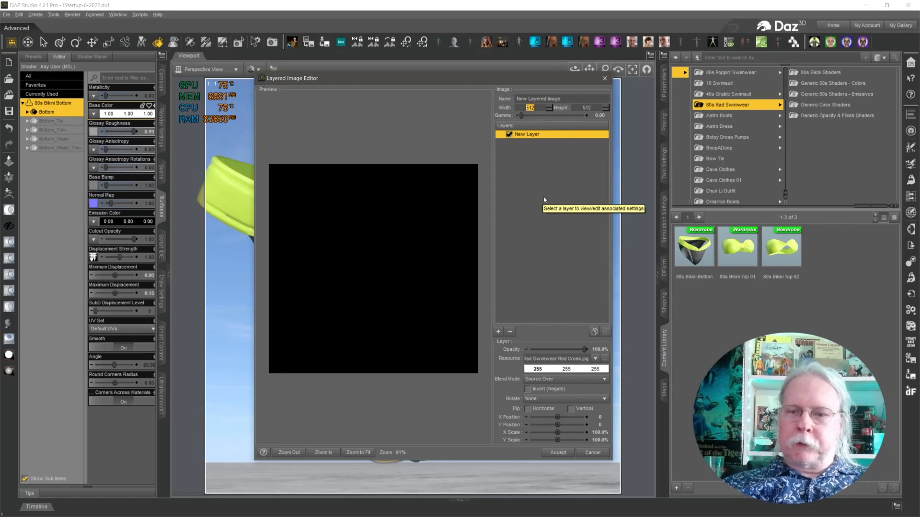
{"action": "type", "text": "4096"}
{"action": "key", "text": "Tab"}
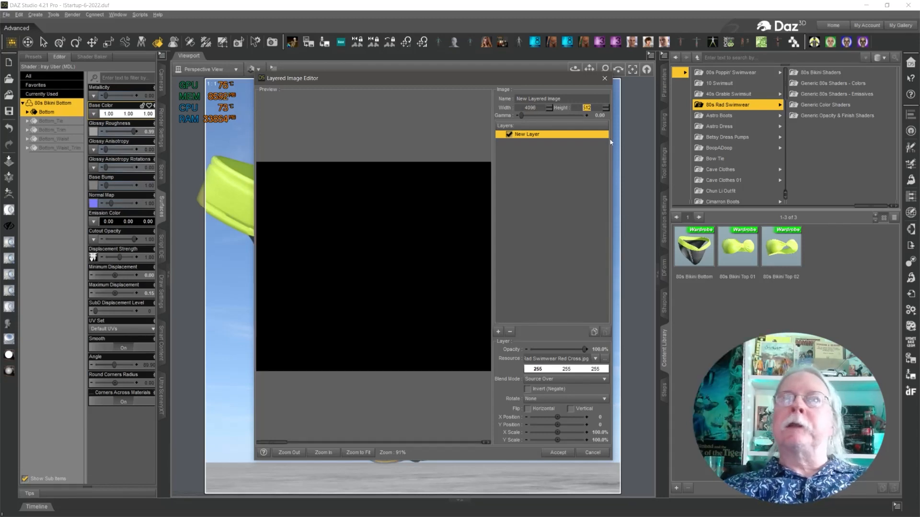
{"action": "type", "text": "4096"}
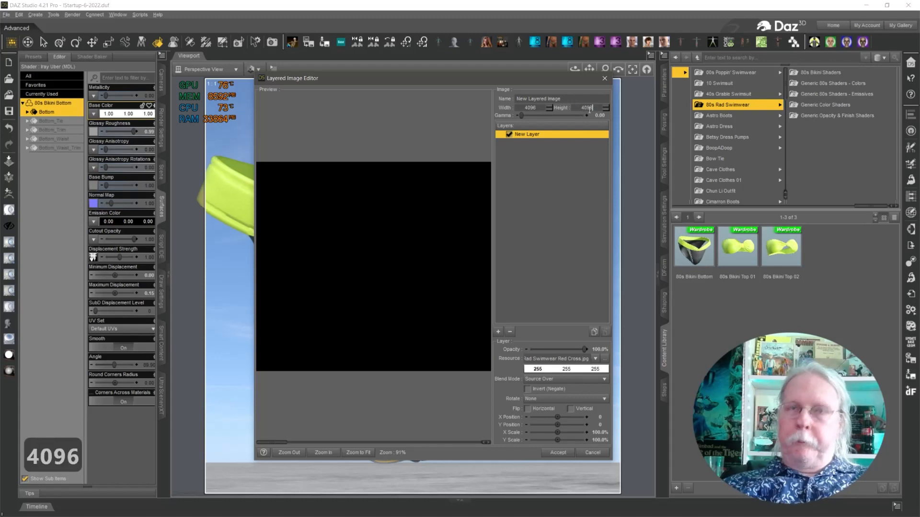
{"action": "key", "text": "Return"}
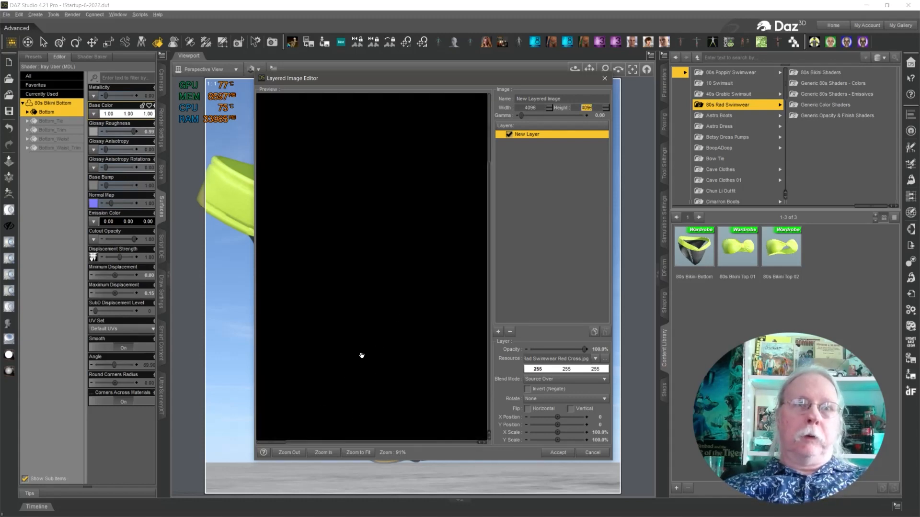
{"action": "left_click", "coordinate": [359, 453]}
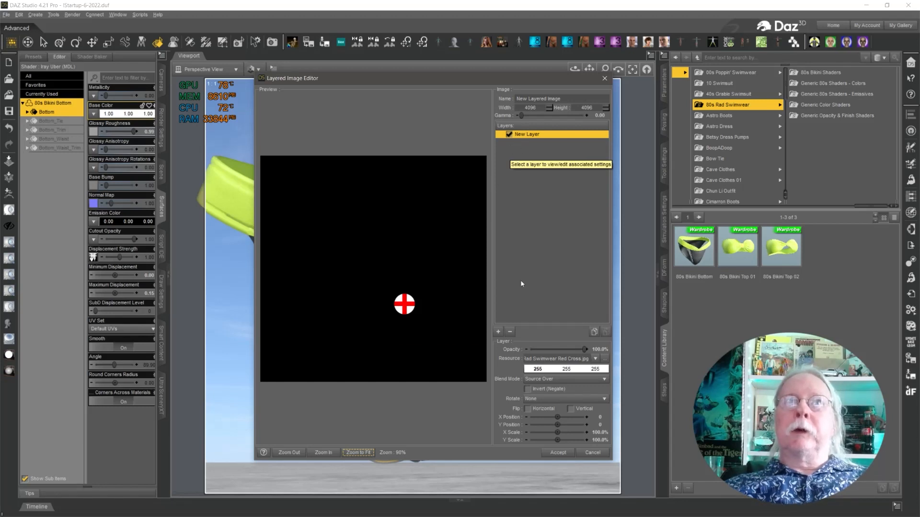
Add an image mask to the red cross layer using 80s Rad SwimwearUVs Alpha.jpg.
{"action": "left_click", "coordinate": [499, 332]}
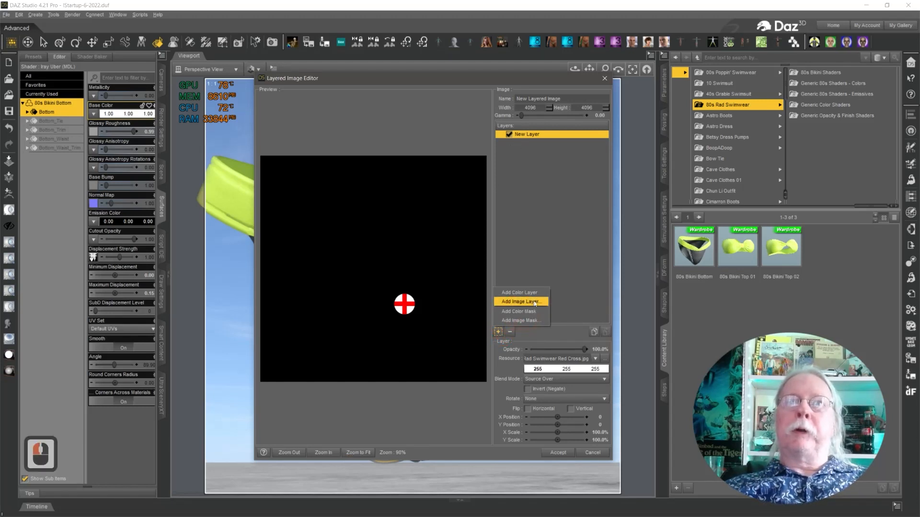
{"action": "left_click", "coordinate": [532, 320]}
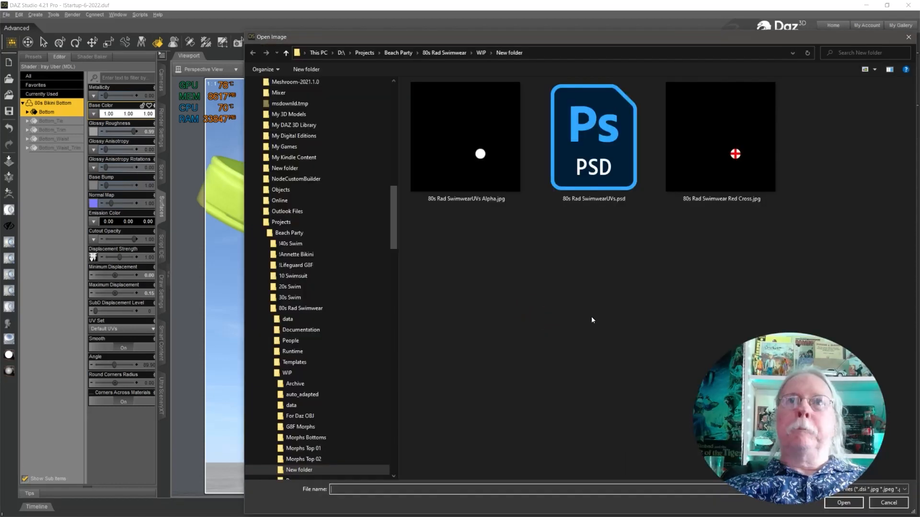
{"action": "left_click", "coordinate": [502, 170]}
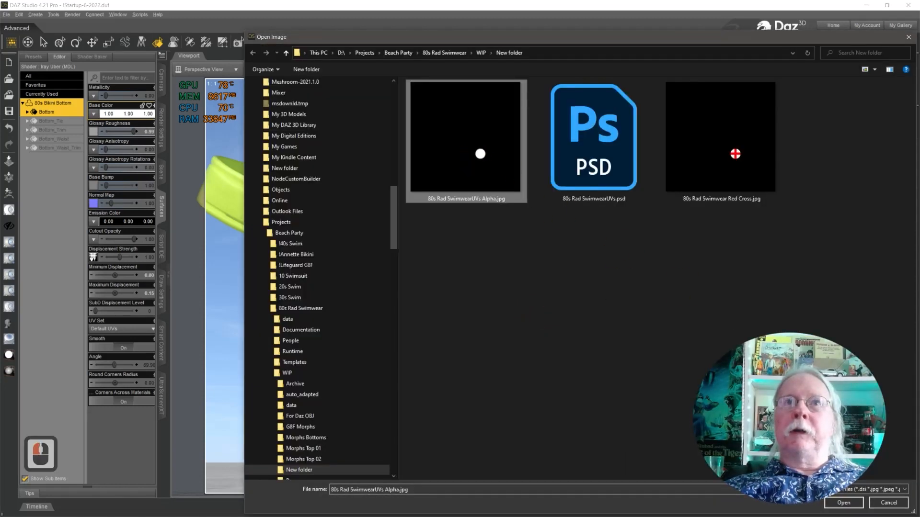
{"action": "left_click", "coordinate": [846, 502]}
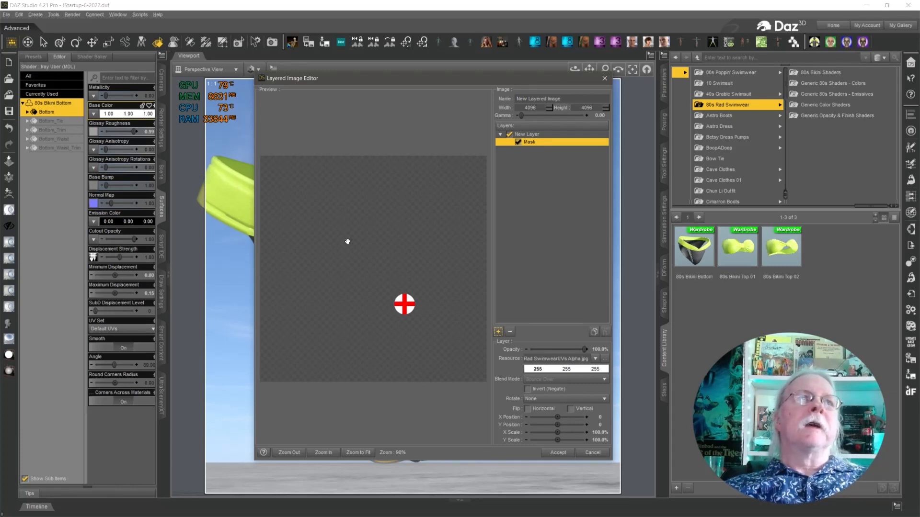
Add a color layer in hot pink (255, 32, 151) and place it beneath the masked red cross layer.
{"action": "left_click", "coordinate": [499, 332]}
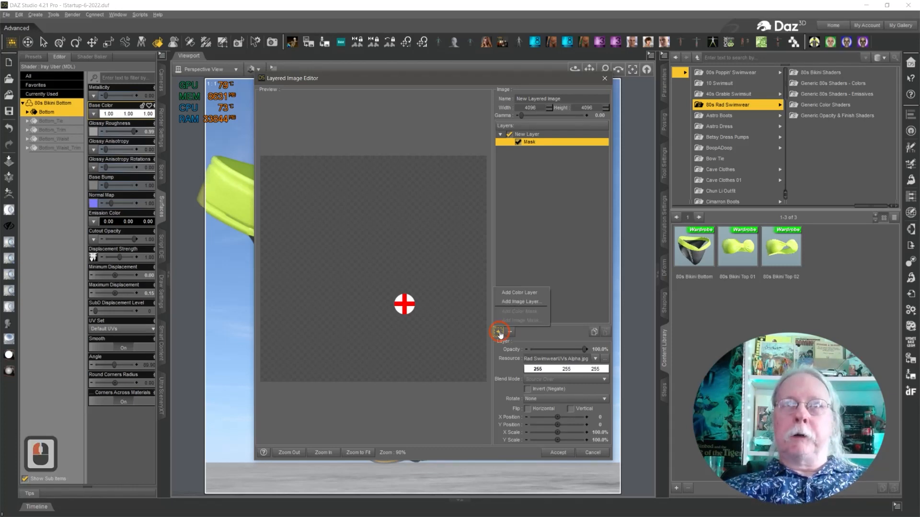
{"action": "left_click", "coordinate": [537, 294]}
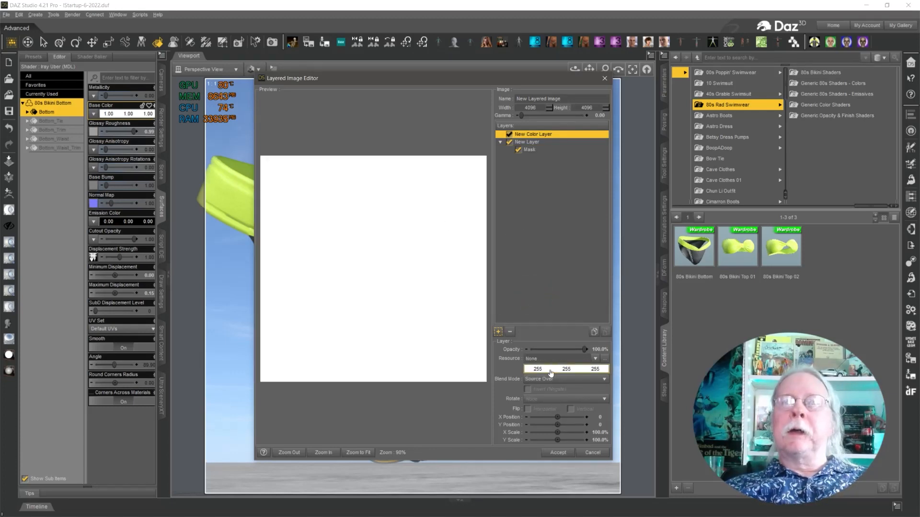
{"action": "left_click", "coordinate": [551, 369]}
{"action": "left_click", "coordinate": [437, 225]}
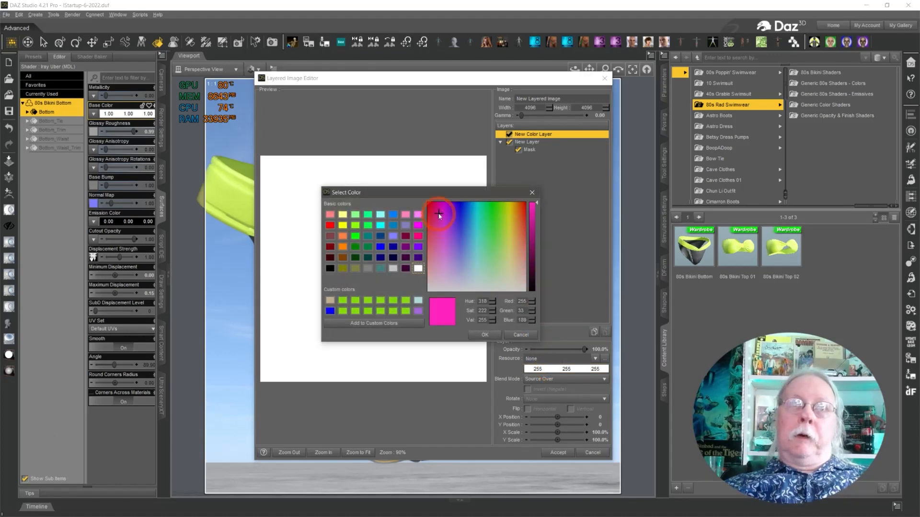
{"action": "left_click", "coordinate": [485, 335]}
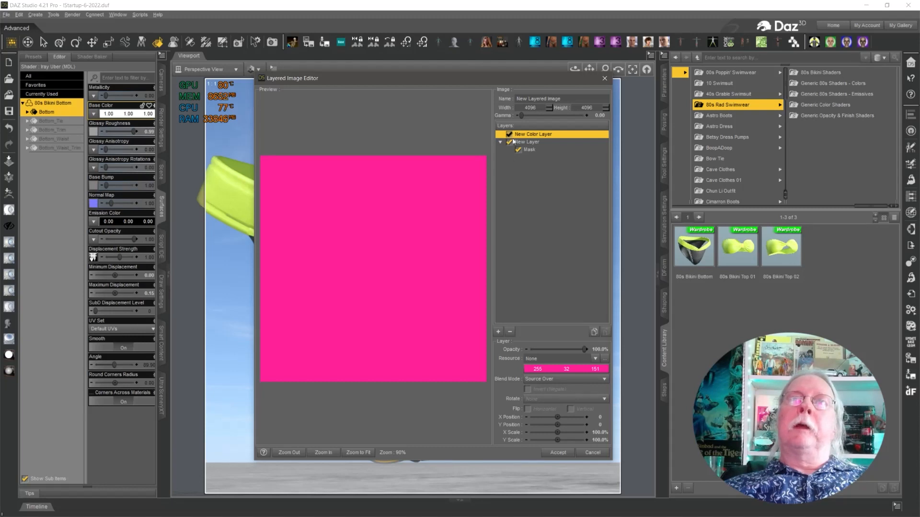
{"action": "left_click", "coordinate": [539, 156]}
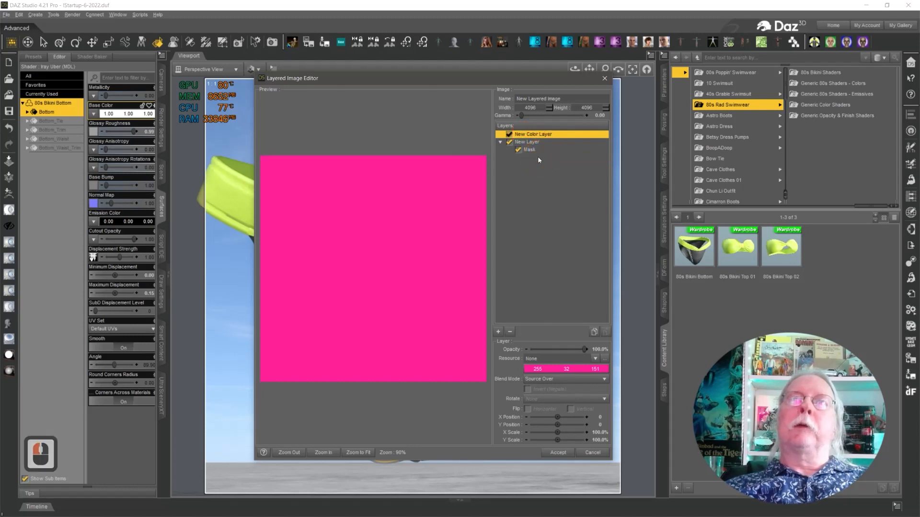
{"action": "left_click_drag", "start_coordinate": [537, 156], "coordinate": [538, 156]}
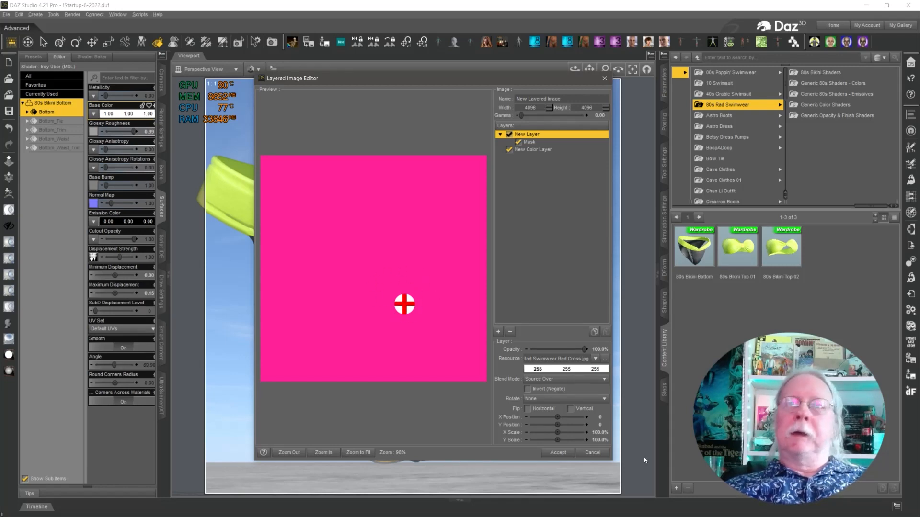
Accept the layered image of the masked red cross over hot pink as the Bottom surface's Base Color map.
{"action": "left_click", "coordinate": [559, 452]}
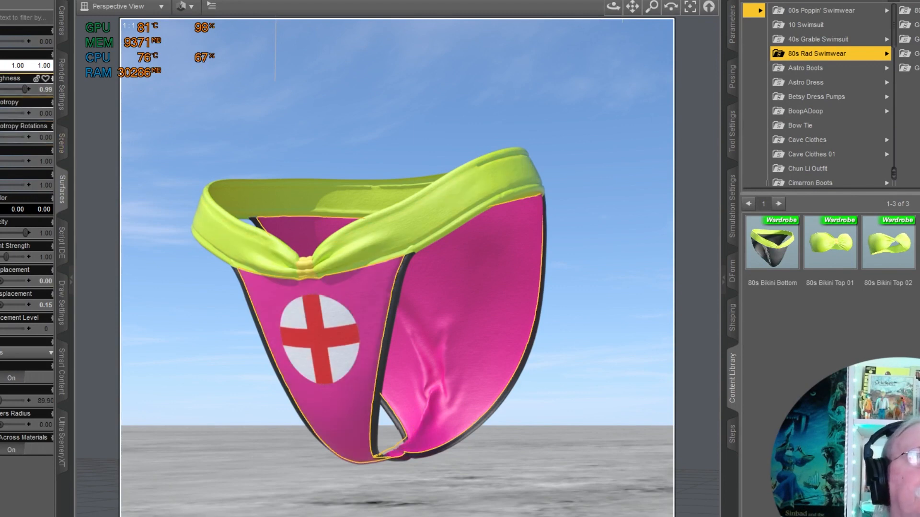
Try black as the Bottom surface's Base Color tint over the layered image.
{"action": "mouse_move", "coordinate": [1, 66]}
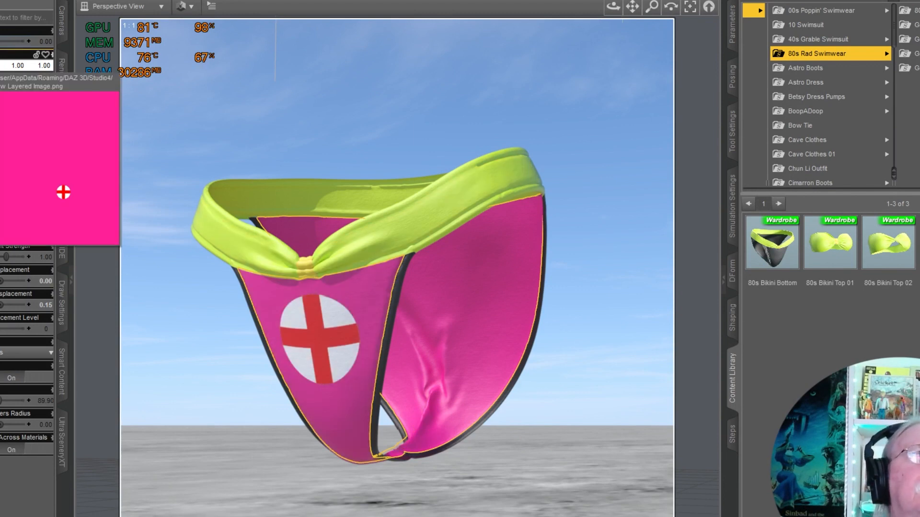
{"action": "left_click", "coordinate": [1, 66]}
{"action": "left_click_drag", "start_coordinate": [589, 261], "coordinate": [585, 308]}
{"action": "left_click", "coordinate": [529, 349]}
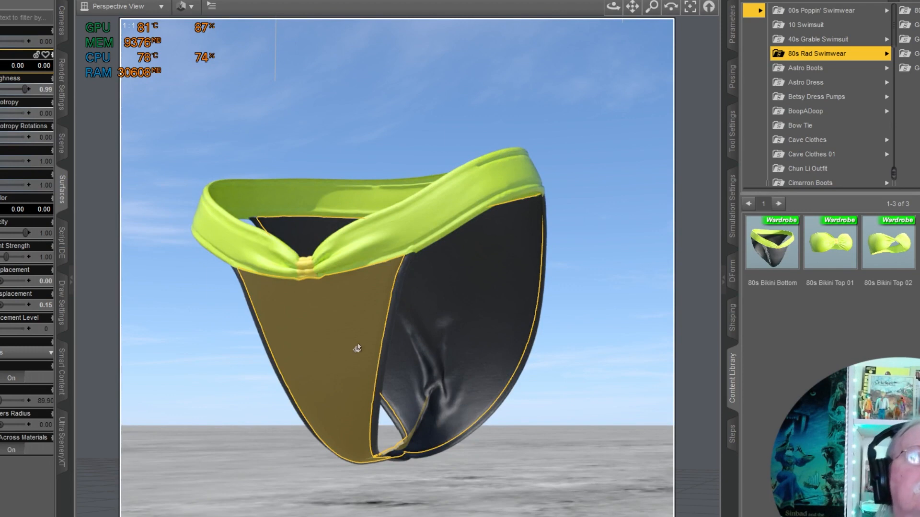
Try yellow as the Bottom surface's Base Color tint over the layered image.
{"action": "left_click", "coordinate": [3, 67]}
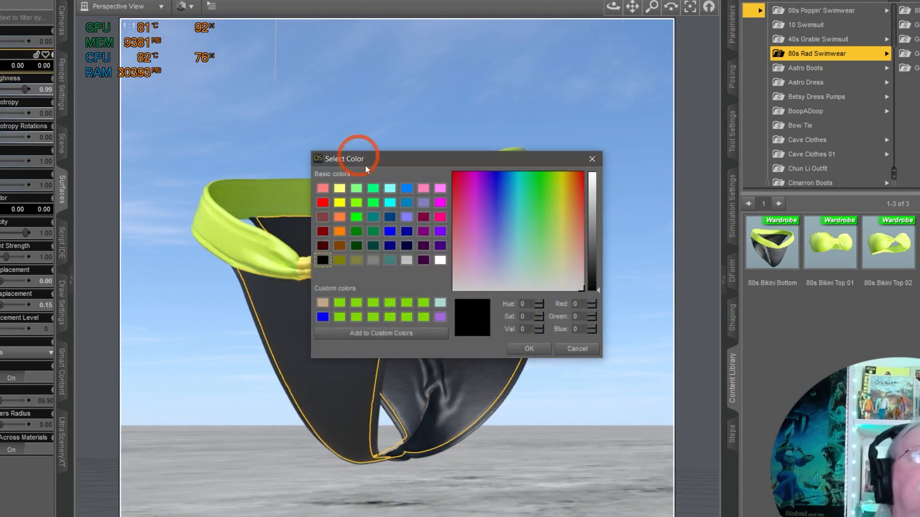
{"action": "left_click", "coordinate": [339, 203]}
{"action": "left_click", "coordinate": [544, 349]}
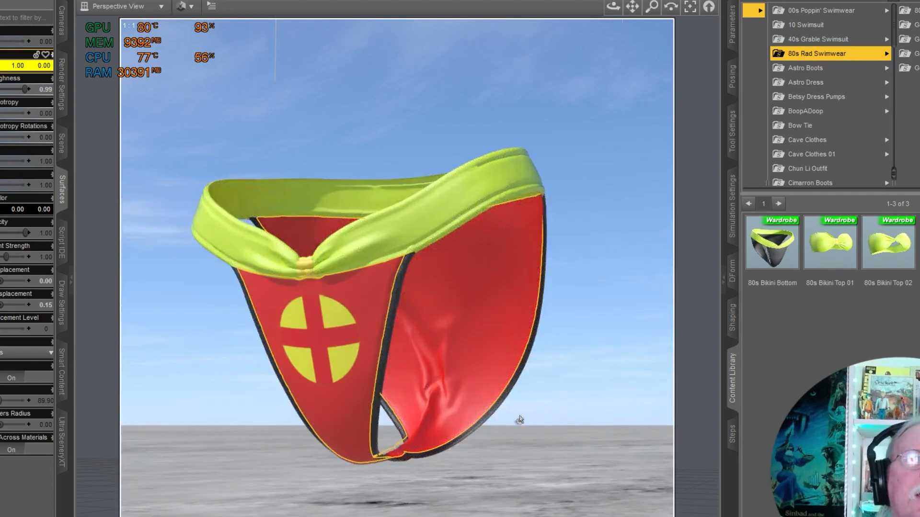
{"action": "left_click", "coordinate": [454, 358]}
{"action": "left_click", "coordinate": [517, 429]}
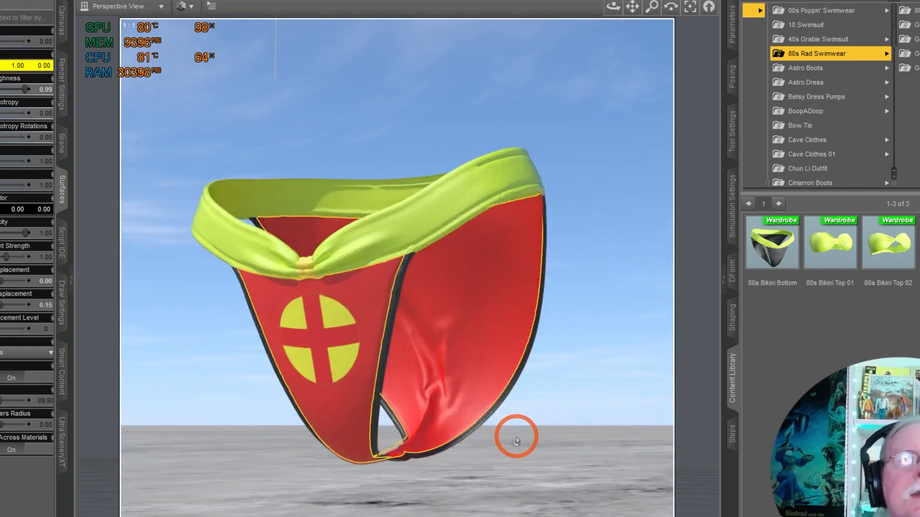
Return the Bottom surface's Base Color tint to white (255, 255, 255).
{"action": "left_click", "coordinate": [2, 69]}
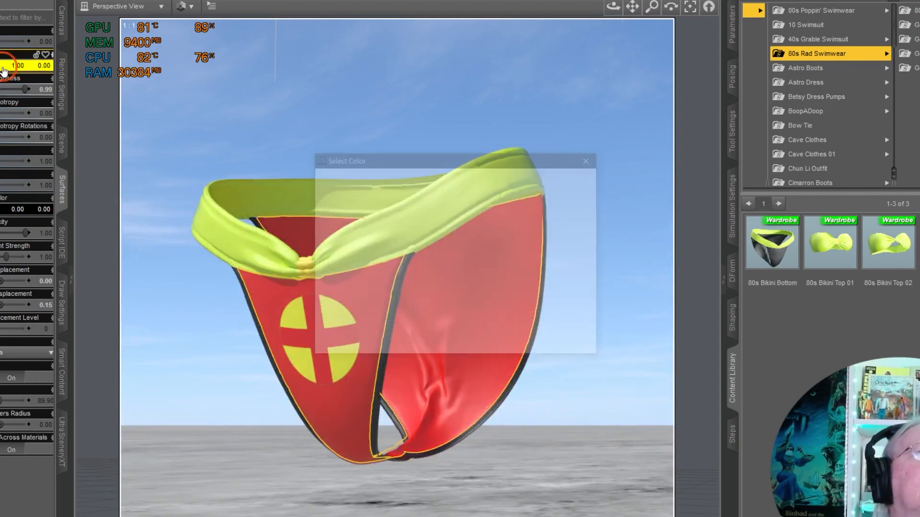
{"action": "left_click", "coordinate": [440, 261]}
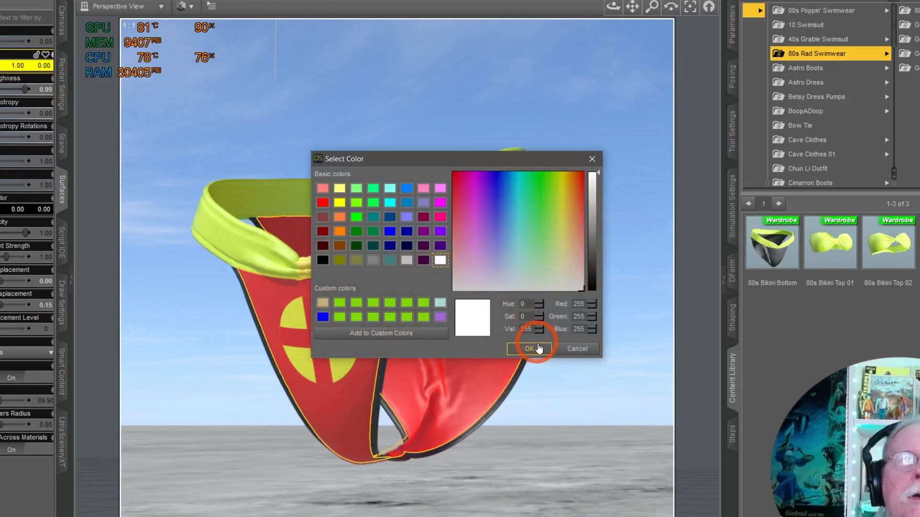
{"action": "left_click", "coordinate": [529, 348]}
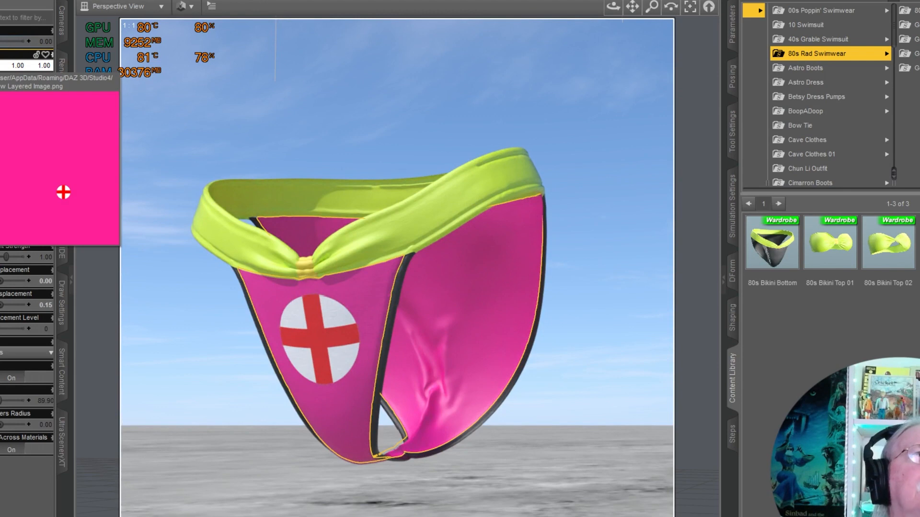
Replace the Bottom surface's Base Color map with the image file Leopard 01.png from the project's texture folder.
{"action": "left_click", "coordinate": [1, 66]}
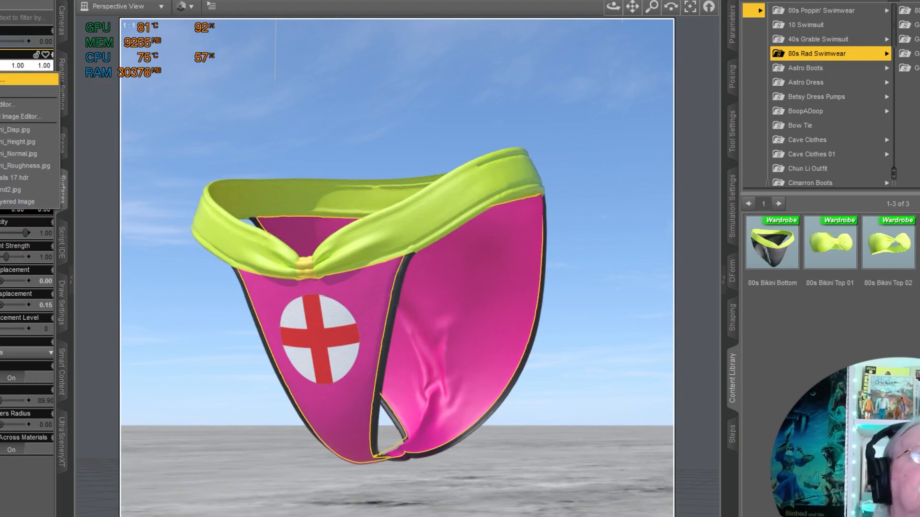
{"action": "left_click", "coordinate": [28, 79]}
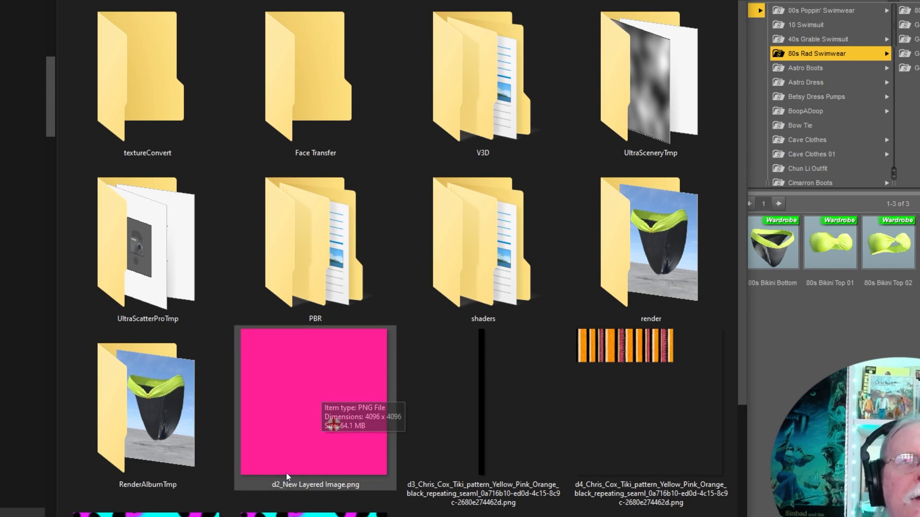
{"action": "left_click", "coordinate": [334, 424]}
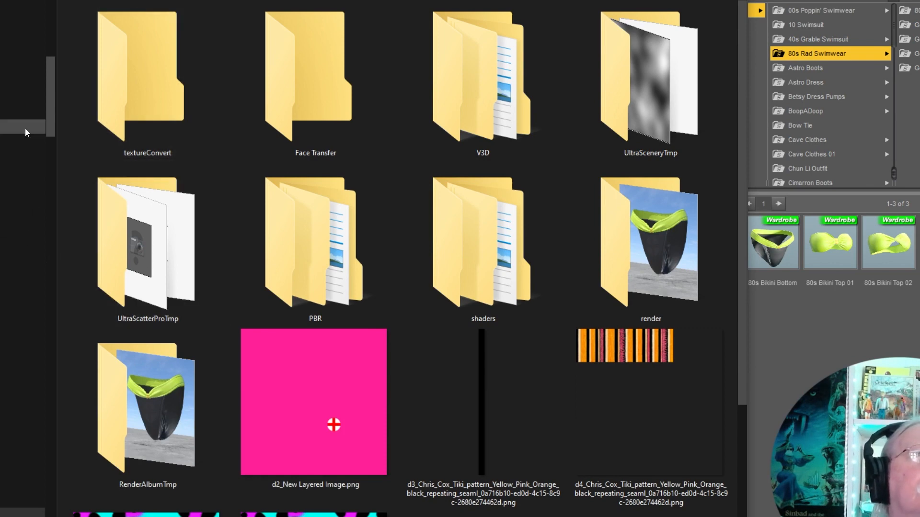
{"action": "left_click", "coordinate": [50, 106]}
{"action": "left_click_drag", "start_coordinate": [50, 106], "coordinate": [58, 62]}
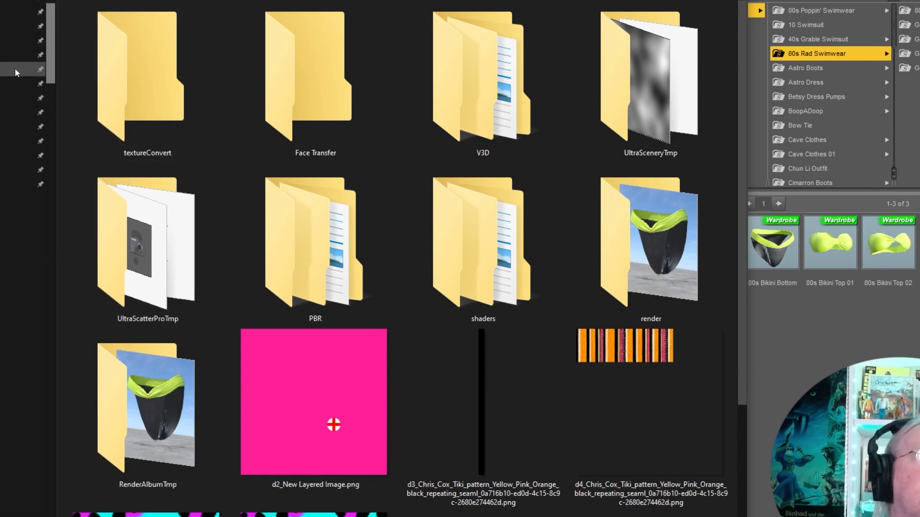
{"action": "left_click", "coordinate": [8, 214]}
{"action": "left_click", "coordinate": [519, 354]}
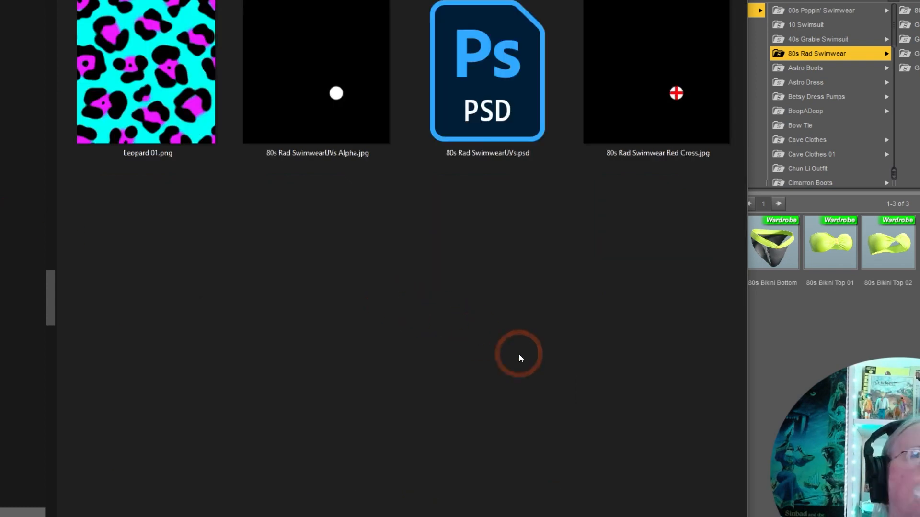
{"action": "left_click", "coordinate": [164, 86]}
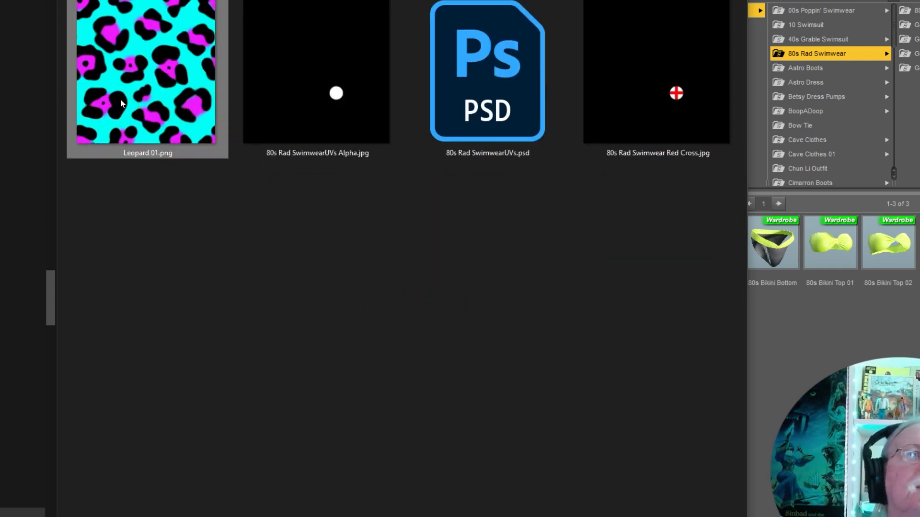
{"action": "left_click", "coordinate": [636, 511]}
{"action": "left_click", "coordinate": [459, 344]}
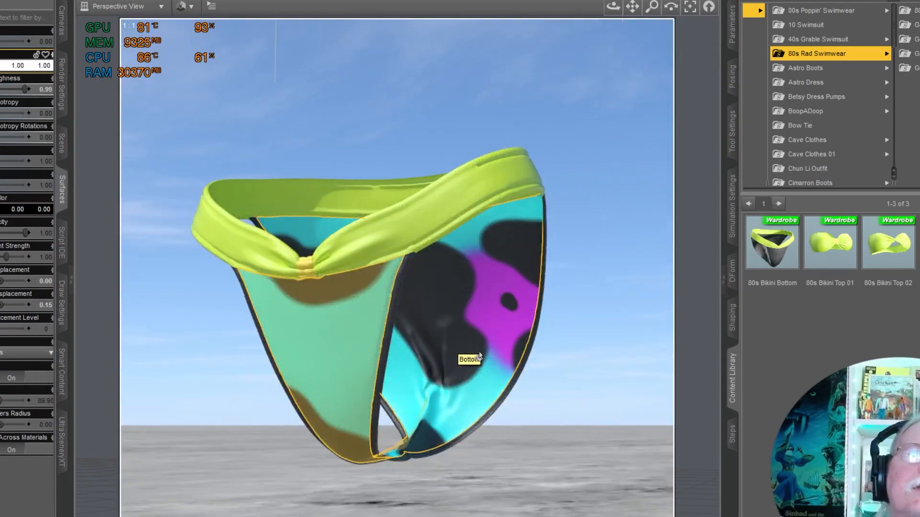
{"action": "left_click", "coordinate": [556, 490]}
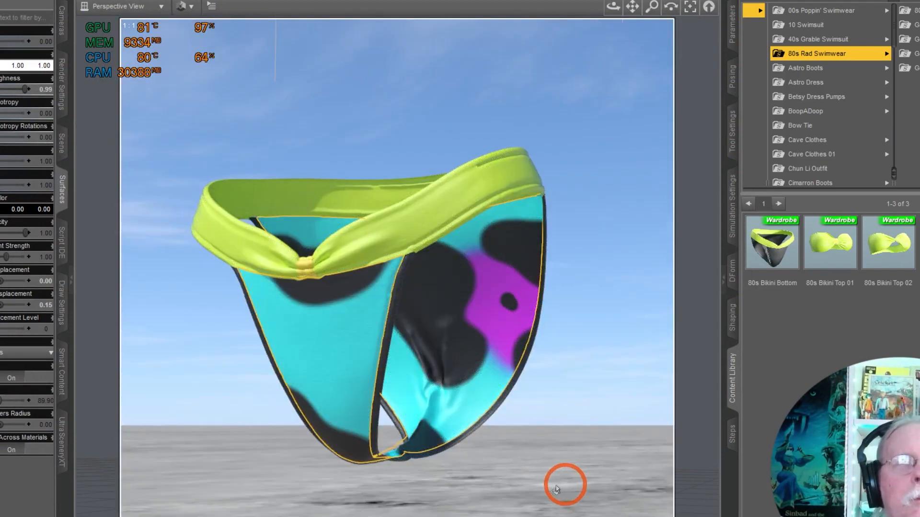
{"action": "mouse_move", "coordinate": [556, 490]}
{"action": "middle_mouse_down"}
{"action": "mouse_move", "coordinate": [484, 487]}
{"action": "mouse_move", "coordinate": [495, 490]}
{"action": "middle_mouse_up"}
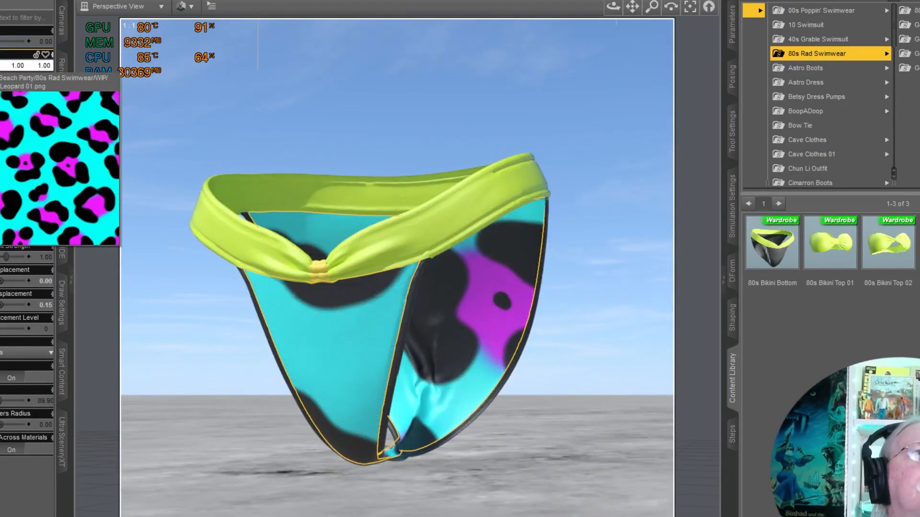
Open the leopard Base Color map in the Layered Image Editor and add 80s Rad Swimwear Red Cross.jpg as an image layer.
{"action": "left_click", "coordinate": [1, 66]}
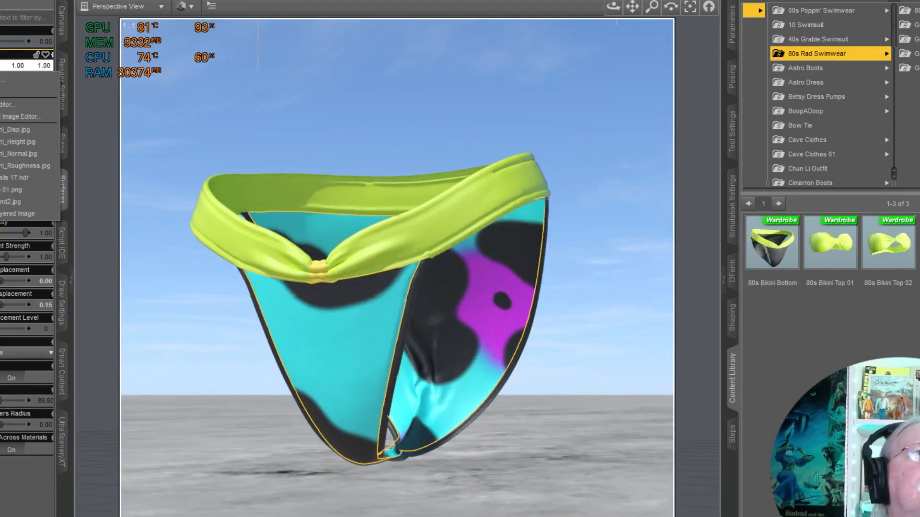
{"action": "left_click", "coordinate": [17, 116]}
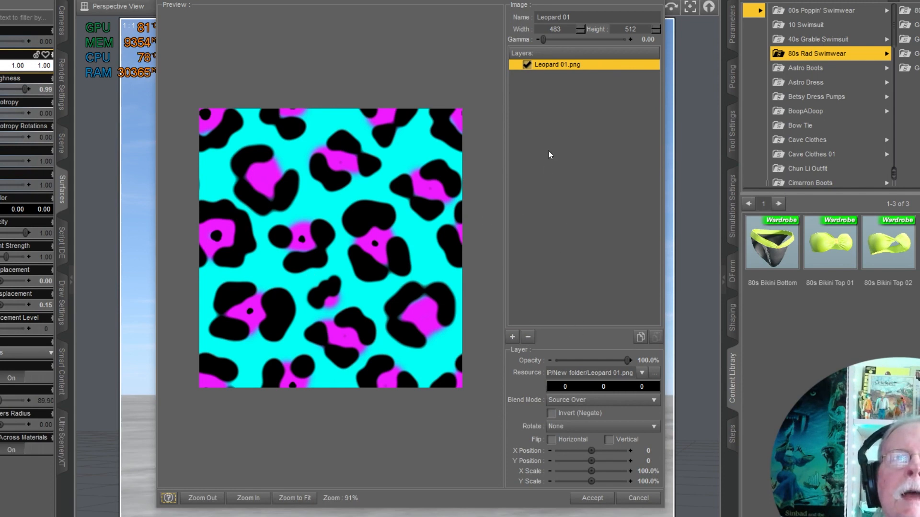
{"action": "left_click", "coordinate": [512, 337]}
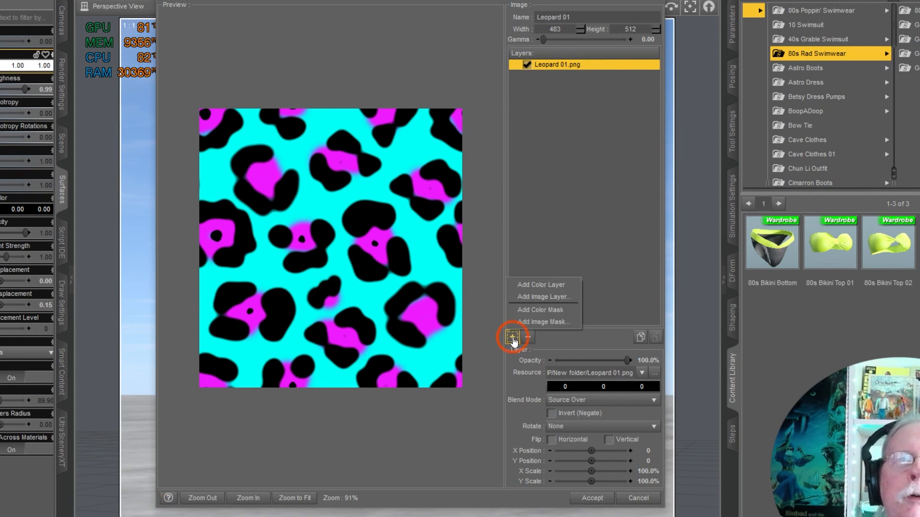
{"action": "left_click", "coordinate": [535, 296]}
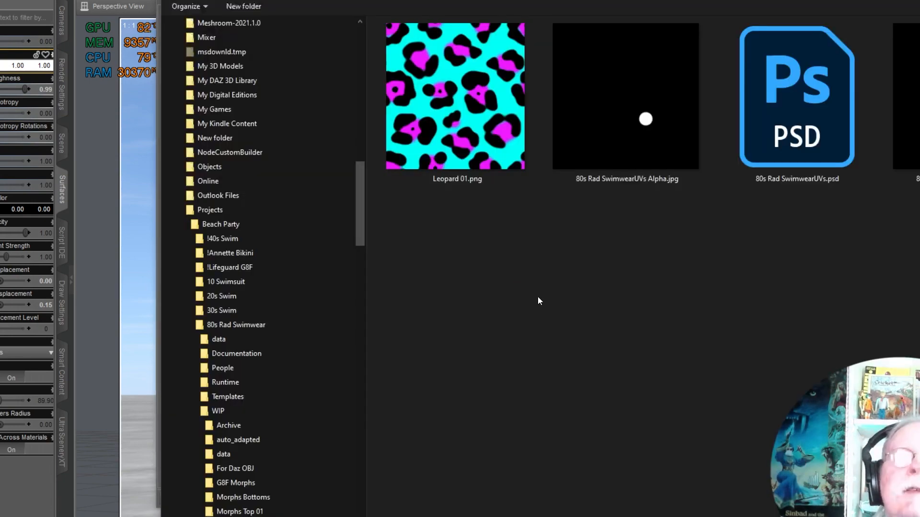
{"action": "double_click", "coordinate": [911, 98]}
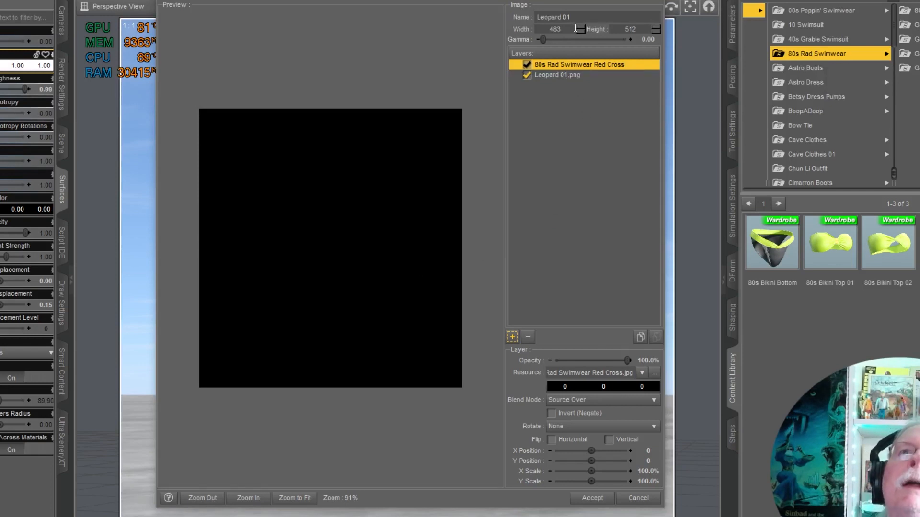
Set the Leopard 01 layered image's size to 4096 by 4096 and fit the whole image in the preview.
{"action": "left_click", "coordinate": [556, 29]}
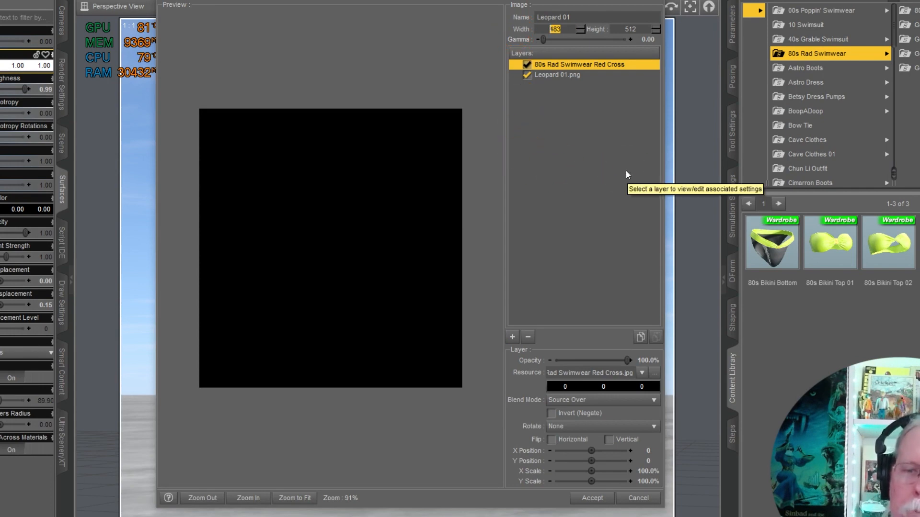
{"action": "type", "text": "4096"}
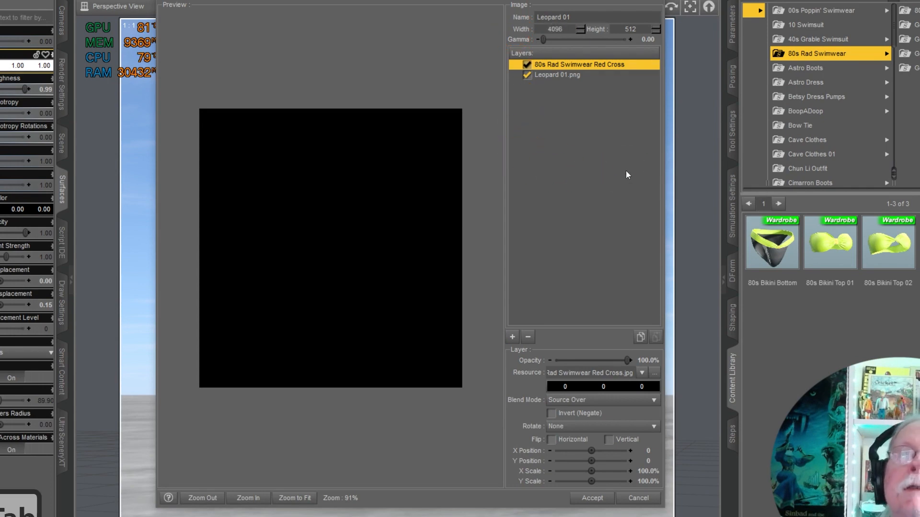
{"action": "key", "text": "Tab"}
{"action": "type", "text": "4096"}
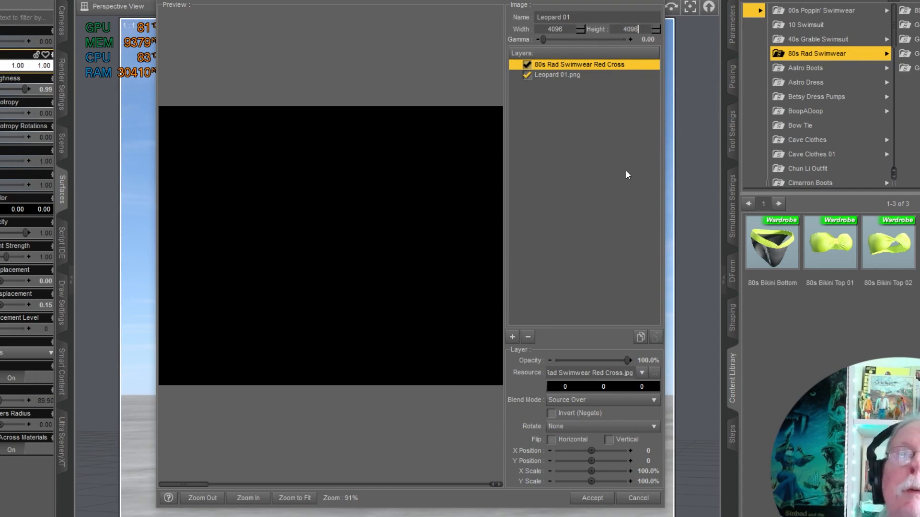
{"action": "key", "text": "Return"}
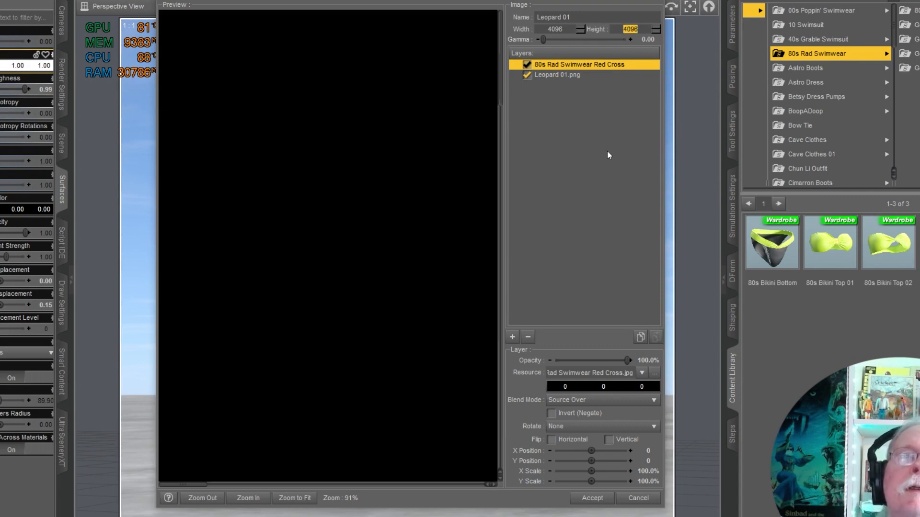
{"action": "left_click", "coordinate": [314, 499]}
Hide the 80s Rad Swimwear Red Cross layer and check the available layer rotation options, keeping None.
{"action": "left_click", "coordinate": [429, 386]}
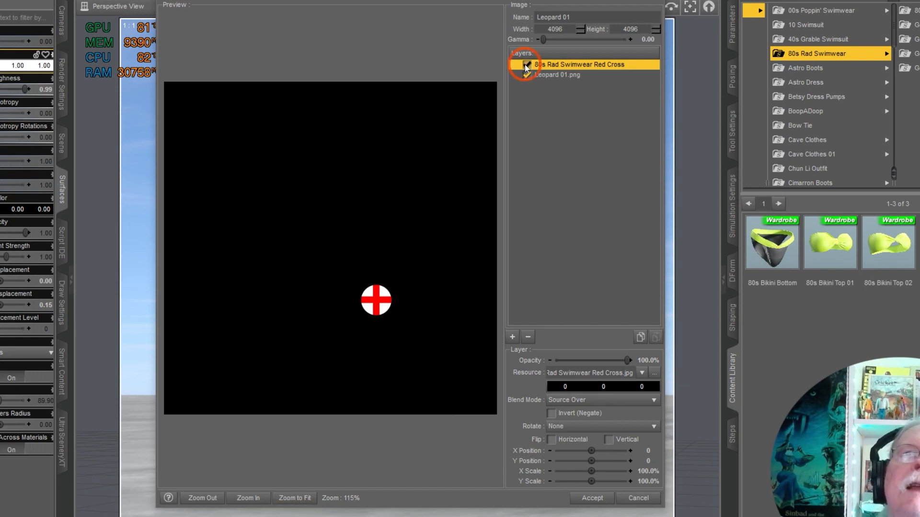
{"action": "left_click", "coordinate": [573, 164]}
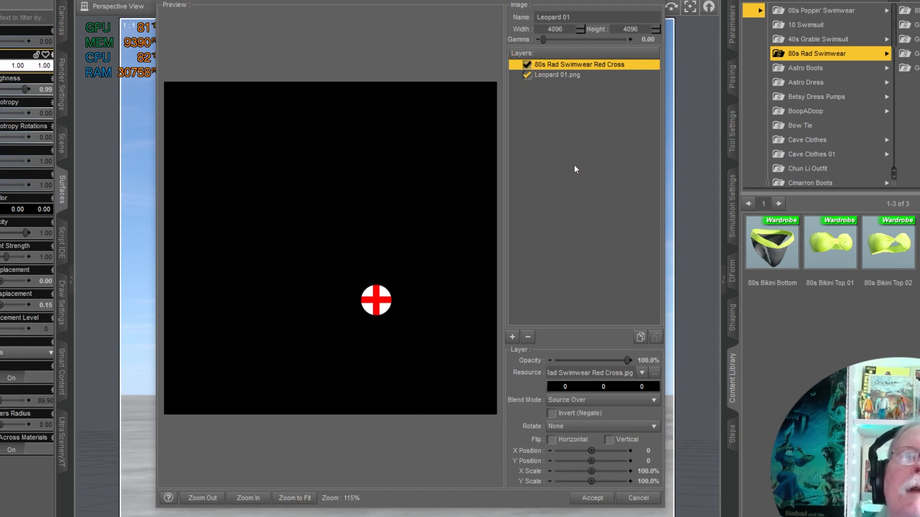
{"action": "key", "text": "space"}
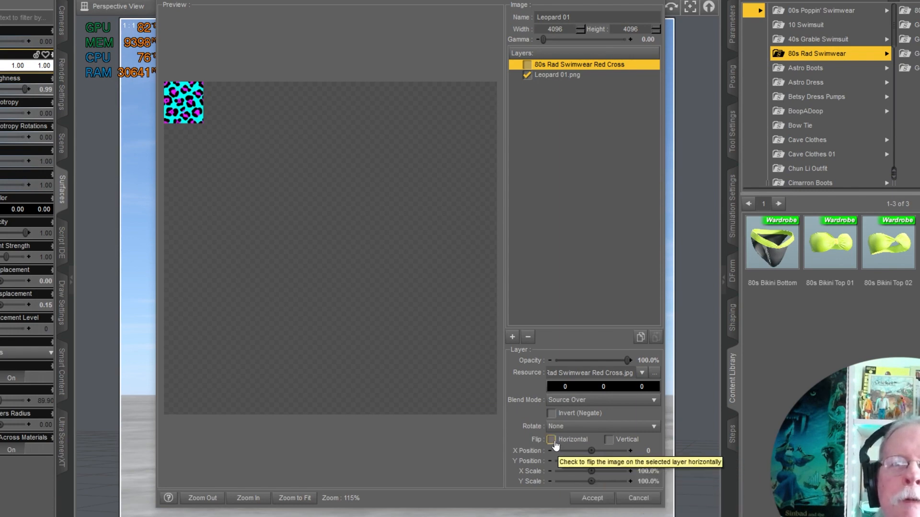
{"action": "left_click", "coordinate": [592, 428]}
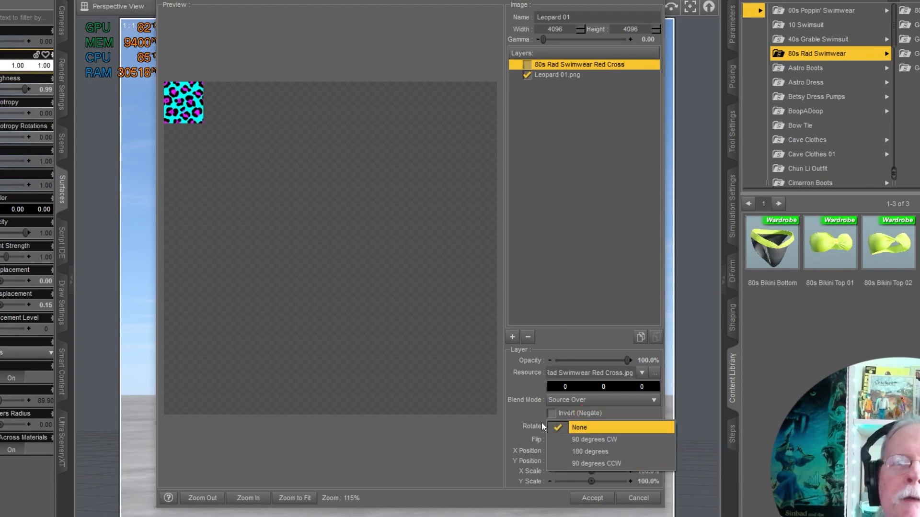
{"action": "left_click", "coordinate": [530, 415]}
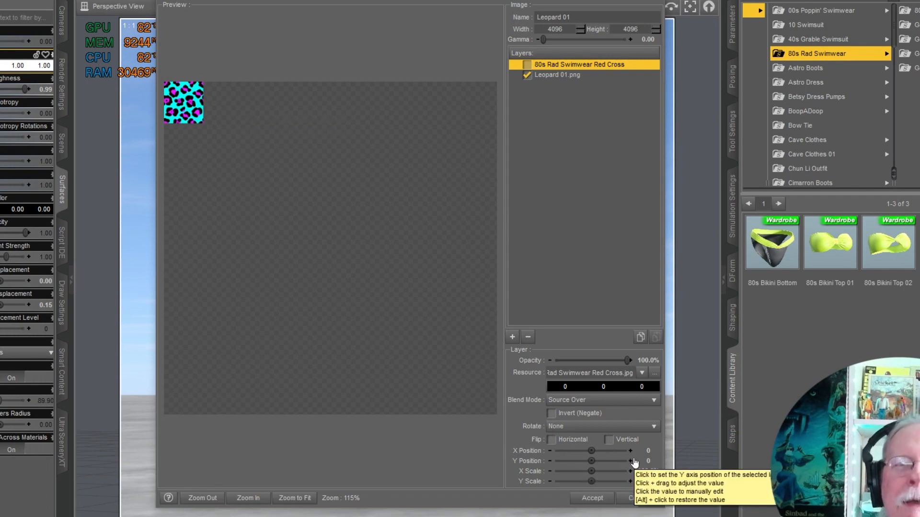
Set the X Scale of the selected 80s Rad Swimwear Red Cross layer to 900%.
{"action": "left_click", "coordinate": [642, 472]}
{"action": "type", "text": "9"}
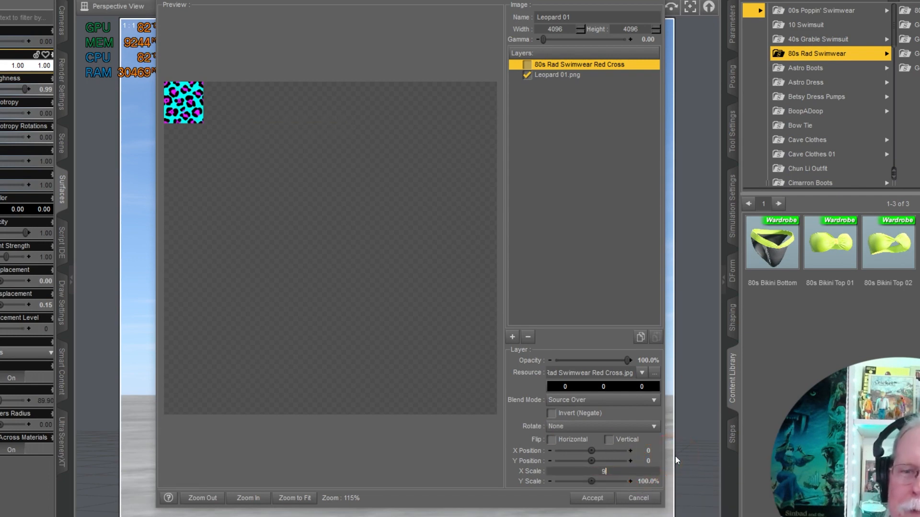
{"action": "type", "text": "00"}
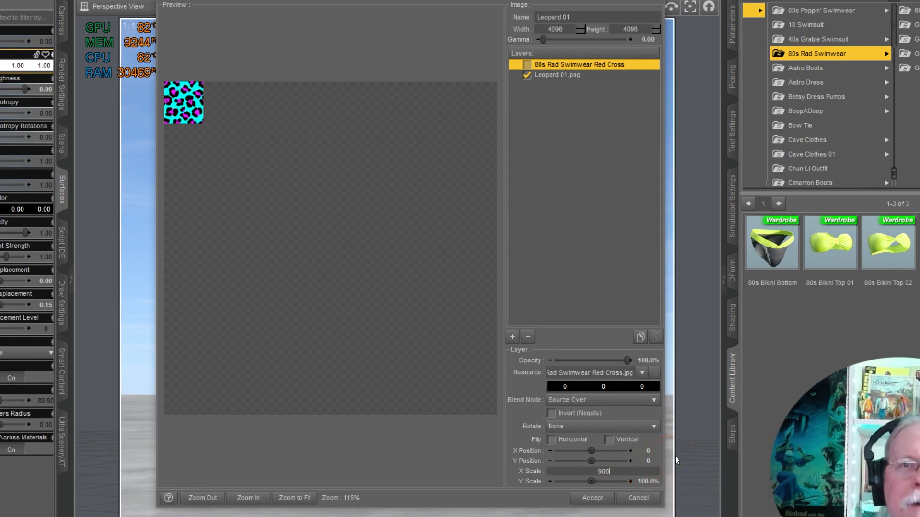
{"action": "key", "text": "Return"}
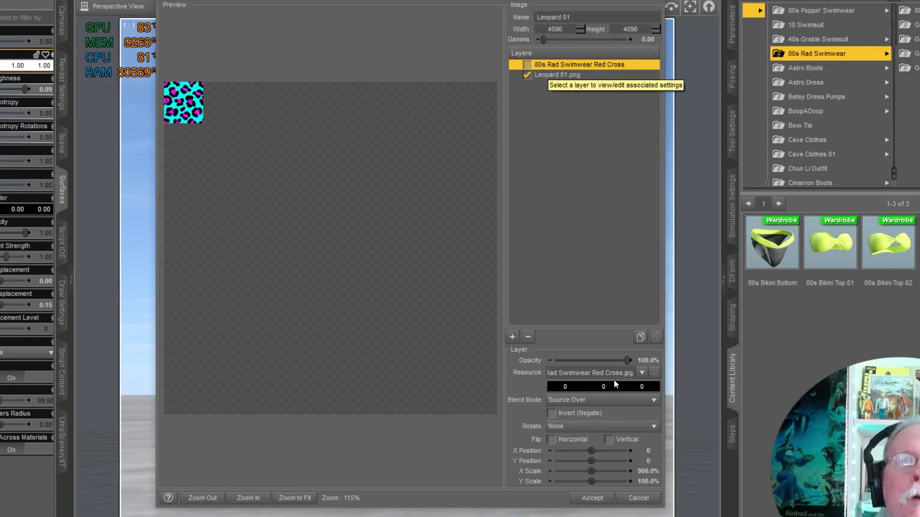
Set the red cross layer's X Scale to 100%, and set both X Scale and Y Scale of the Leopard 01.png layer to 900%.
{"action": "left_click", "coordinate": [644, 471]}
{"action": "type", "text": "100"}
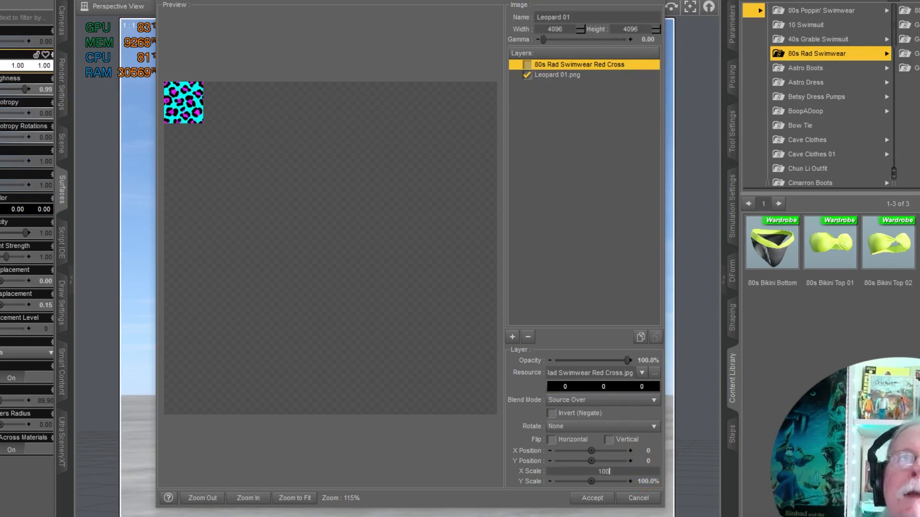
{"action": "left_click", "coordinate": [562, 75]}
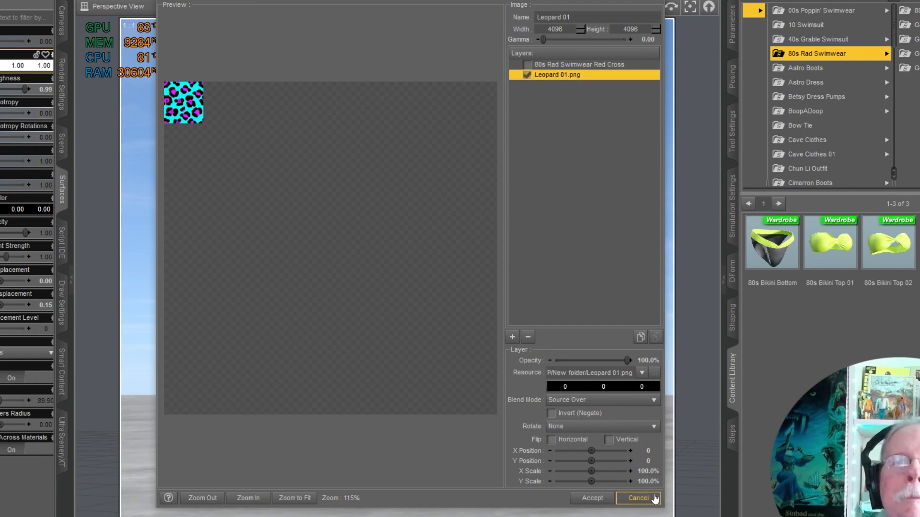
{"action": "left_click", "coordinate": [651, 472]}
{"action": "type", "text": "900"}
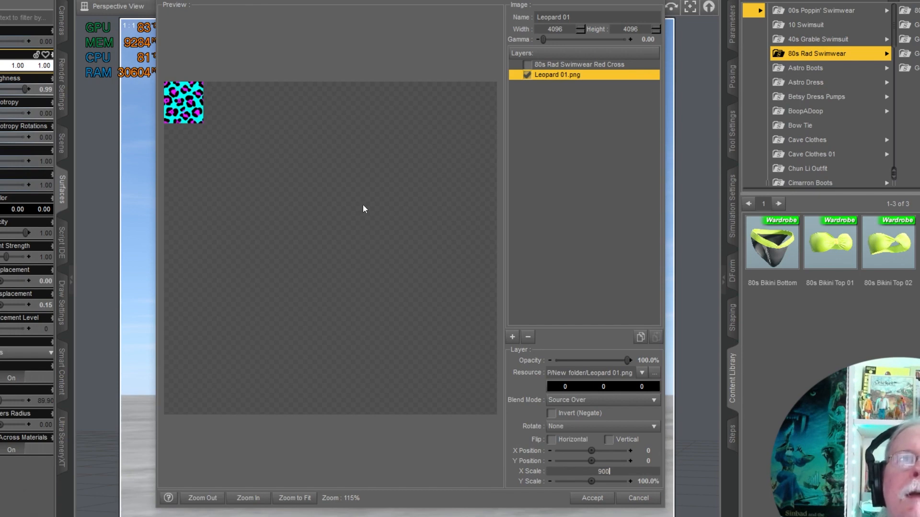
{"action": "key", "text": "Return"}
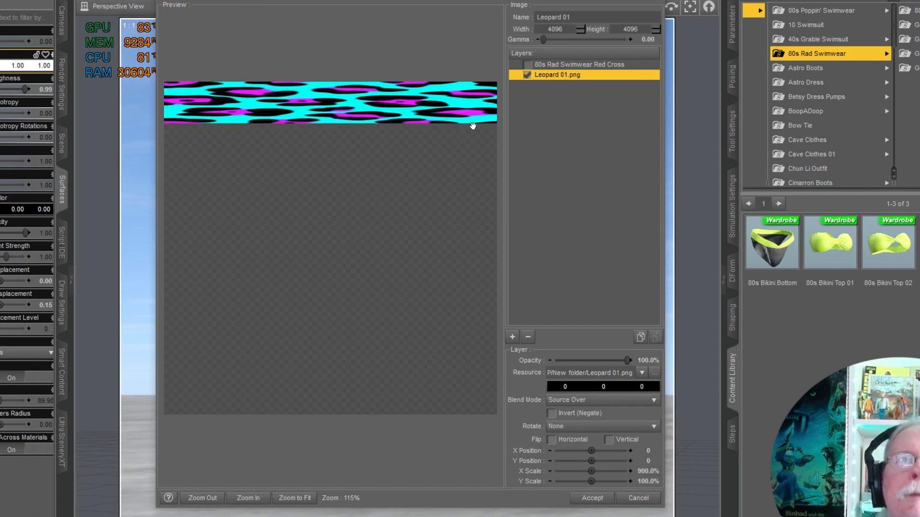
{"action": "left_click", "coordinate": [649, 481]}
{"action": "type", "text": "00"}
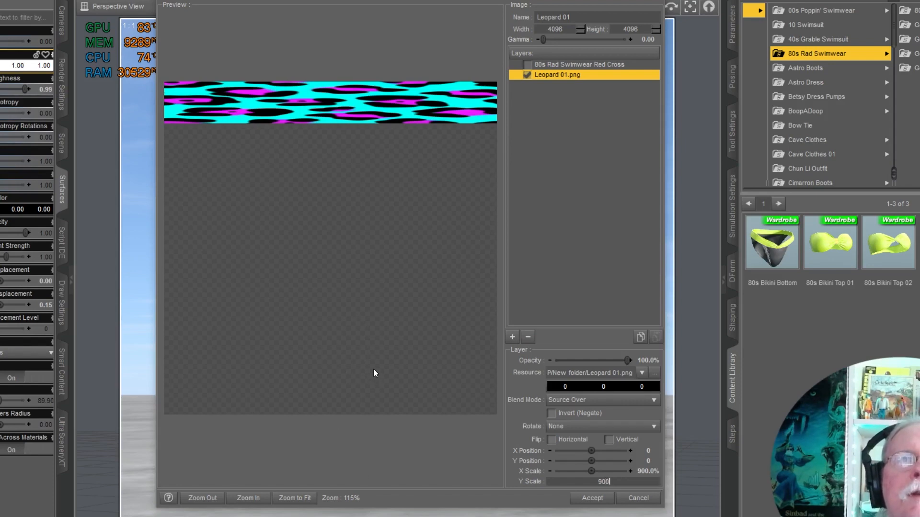
{"action": "key", "text": "Return"}
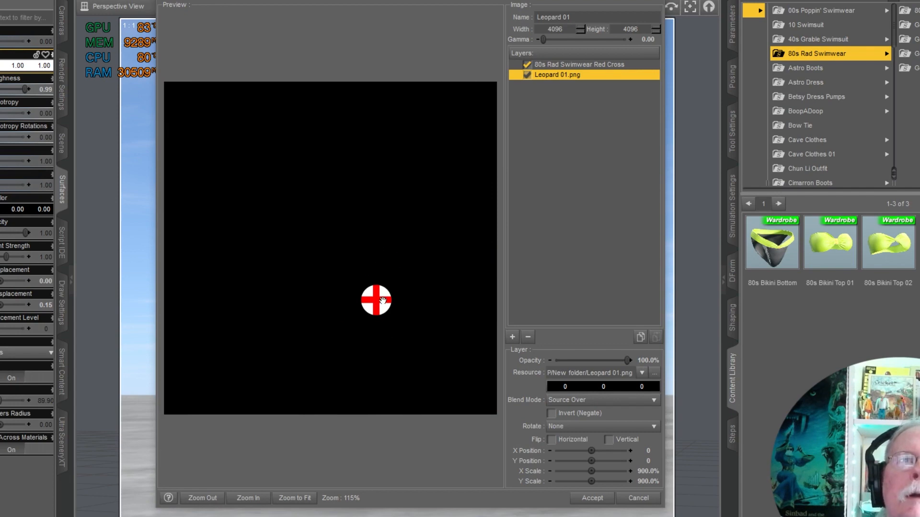
With the 80s Rad Swimwear Red Cross layer shown, add 80s Rad SwimwearUVs Alpha.jpg as its image mask and accept the layered image.
{"action": "left_click", "coordinate": [554, 66]}
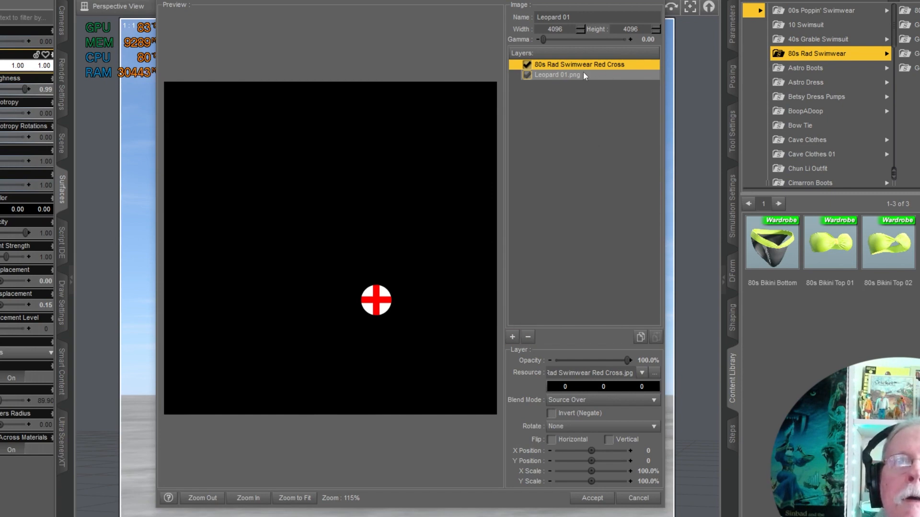
{"action": "left_click", "coordinate": [512, 337]}
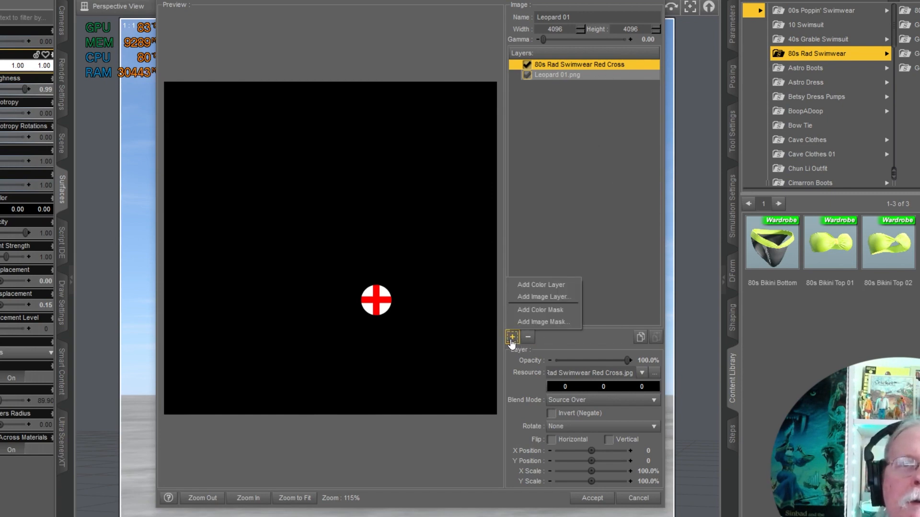
{"action": "left_click", "coordinate": [538, 321]}
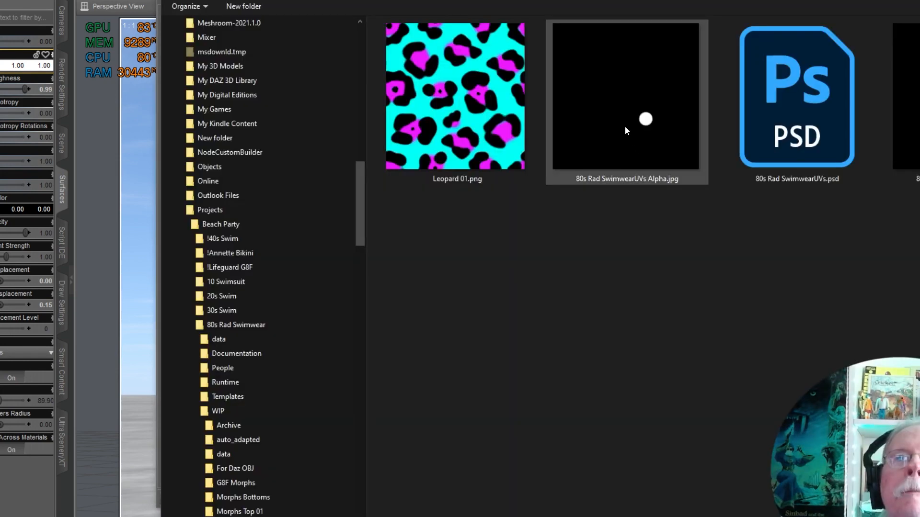
{"action": "left_click", "coordinate": [626, 130]}
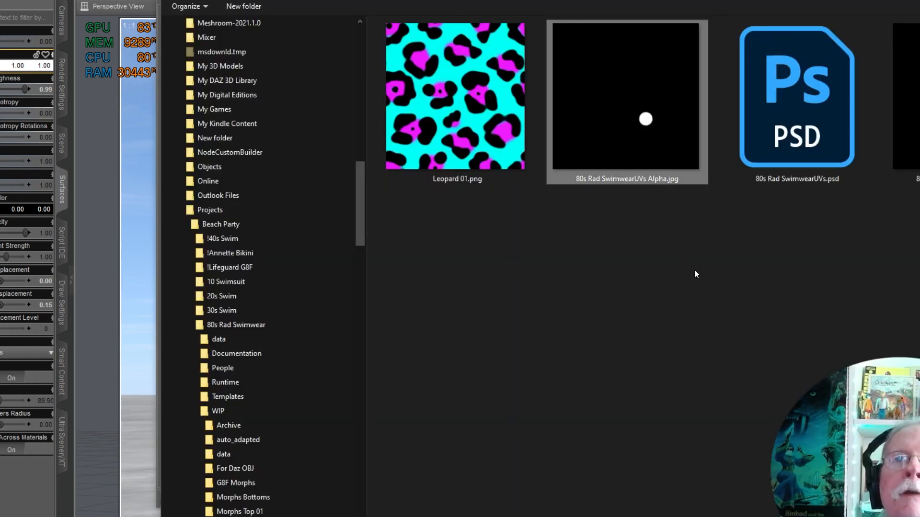
{"action": "key", "text": "Return"}
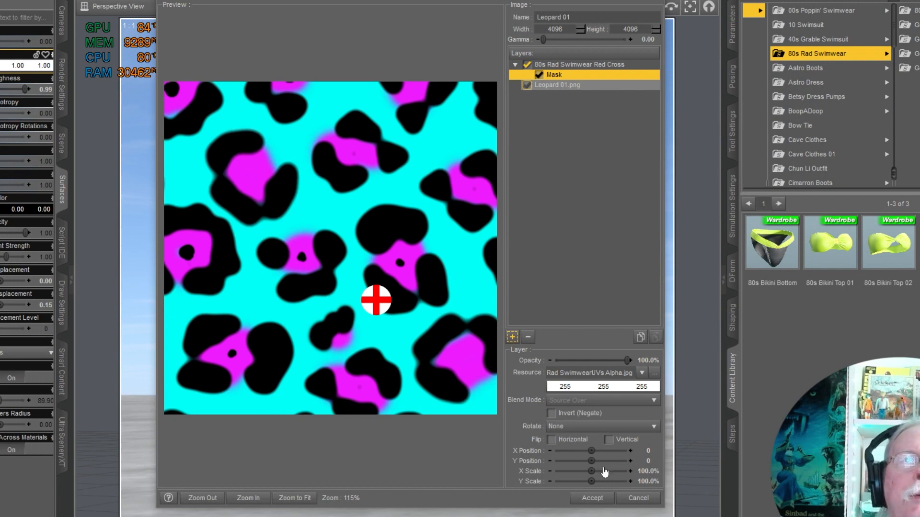
{"action": "left_click", "coordinate": [594, 499]}
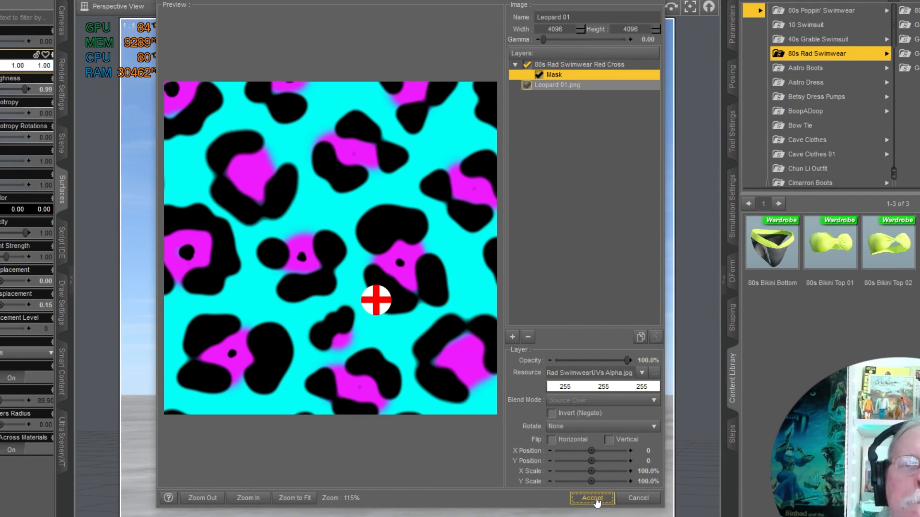